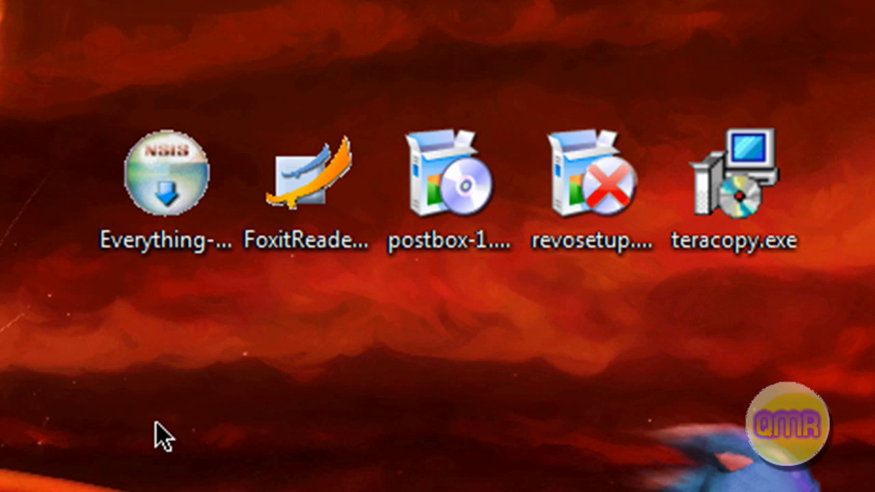
- Find Everything with the keyboard launcher and open its file search window
left_click(186, 169)
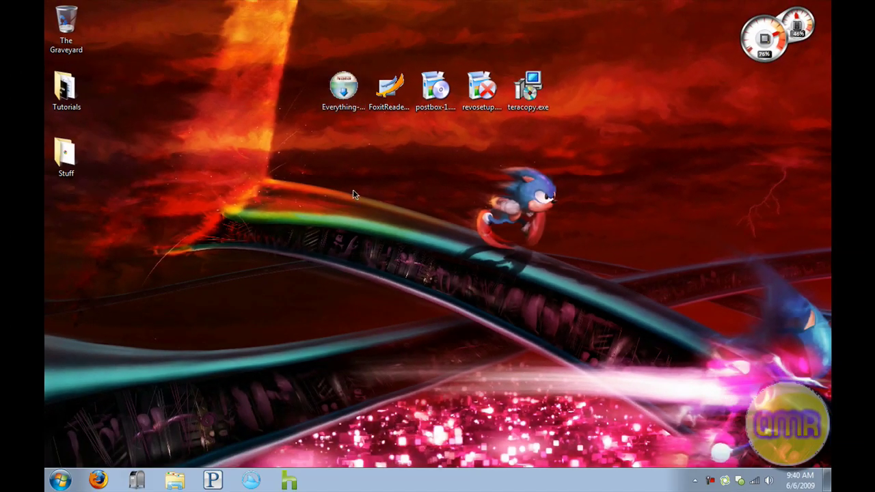
key("alt+space")
type("ever")
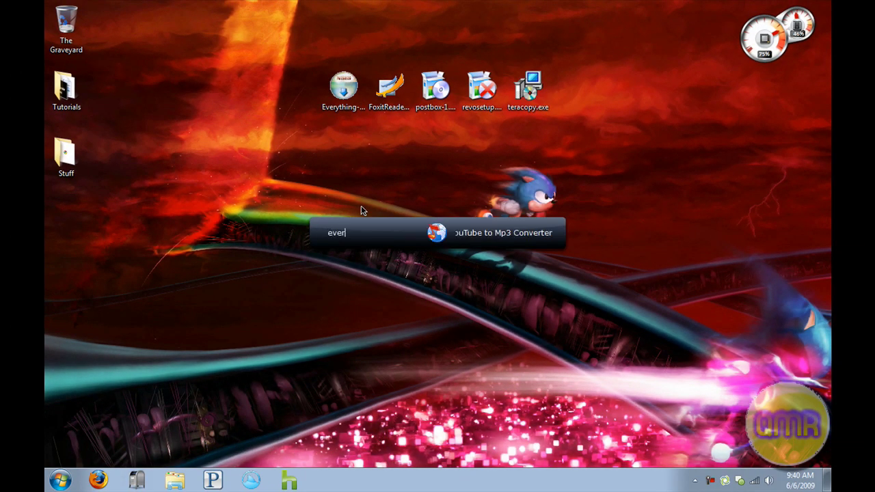
type("ythi")
key("Return")
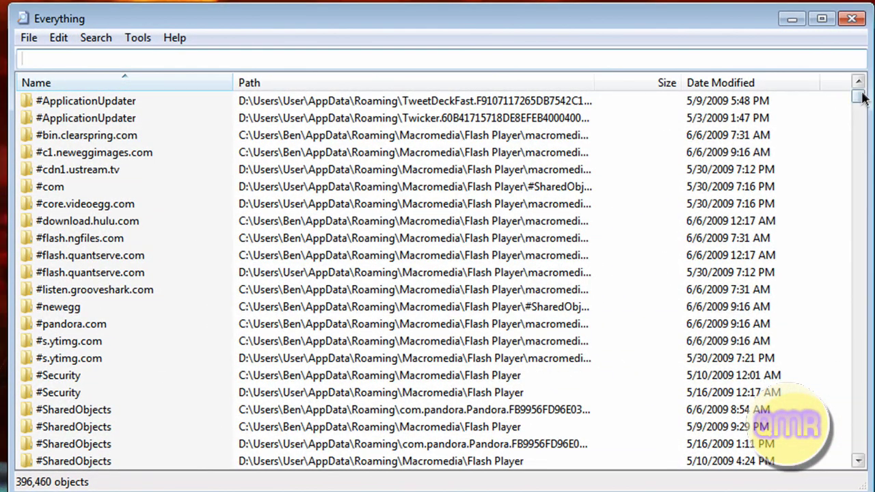
- Search all indexed files and folders for "firefox" and look through the matches
left_click_drag(857, 96, 868, 62)
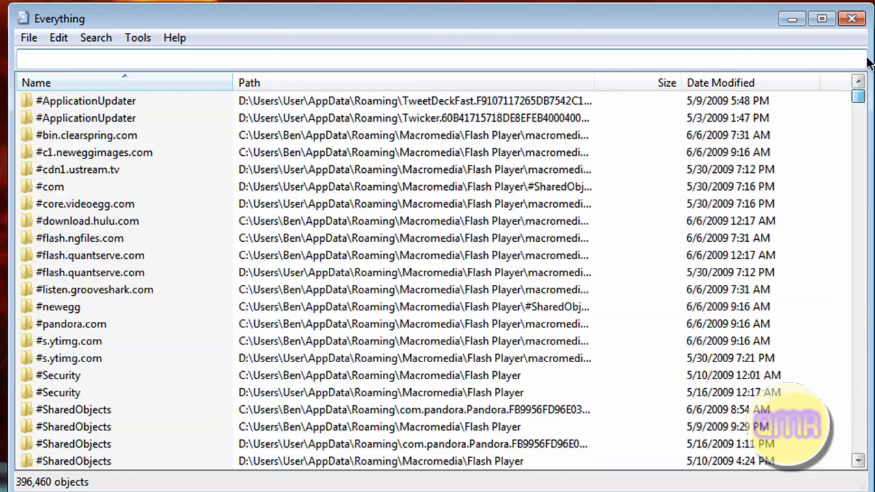
left_click(54, 57)
type("firefox")
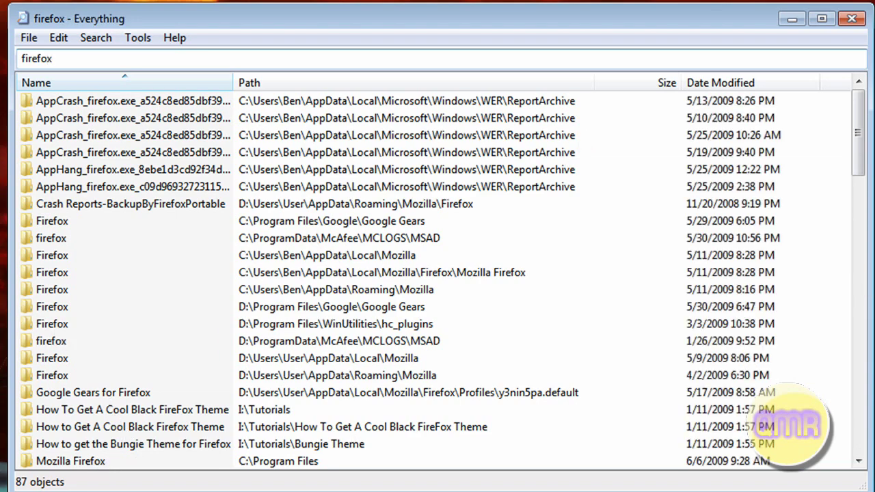
left_click_drag(857, 133, 848, 197)
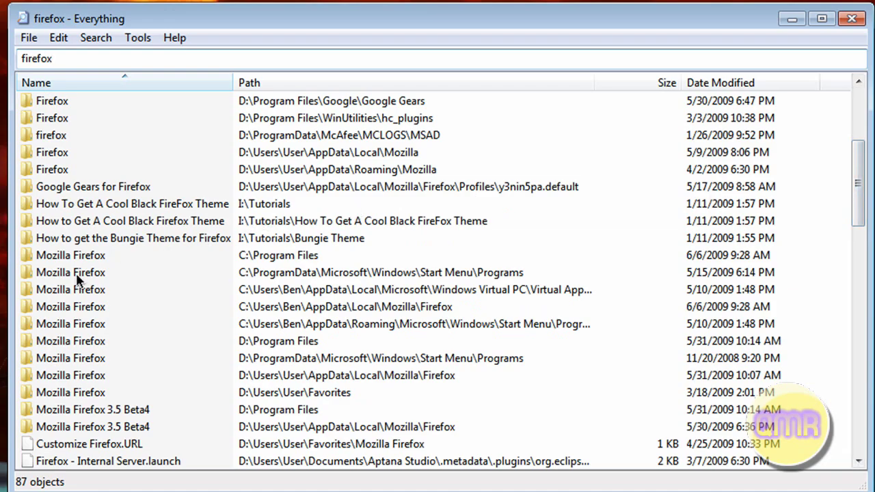
- Open the Mozilla Firefox folder in C:\Program Files from the search results, look through its contents and close it
left_click(84, 256)
double_click(85, 256)
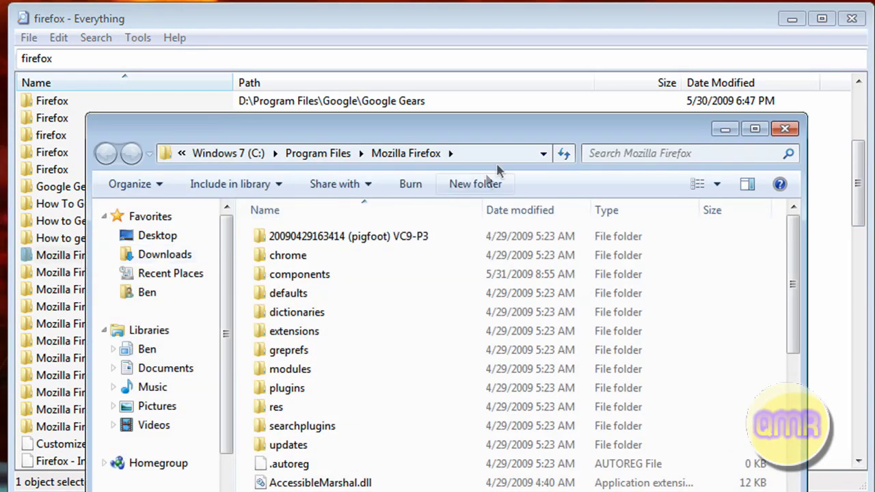
double_click(475, 129)
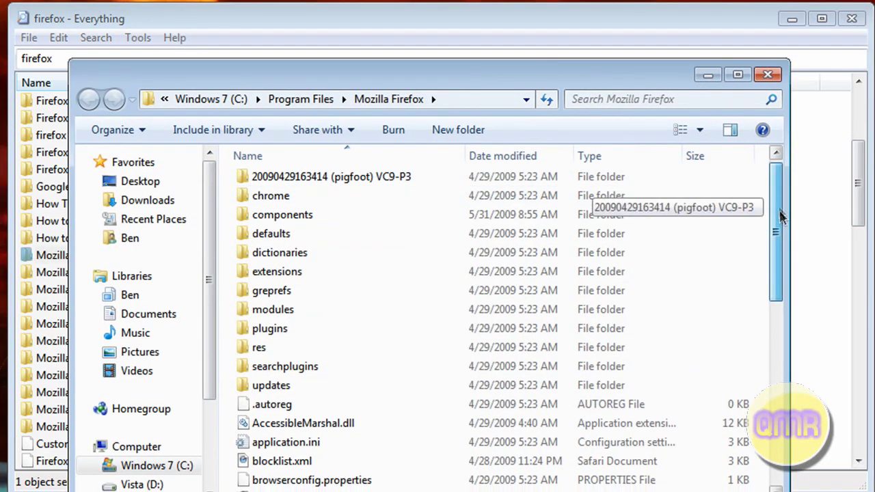
scroll(765, 198, "down", 5)
scroll(779, 201, "up", 4)
scroll(779, 202, "up", 1)
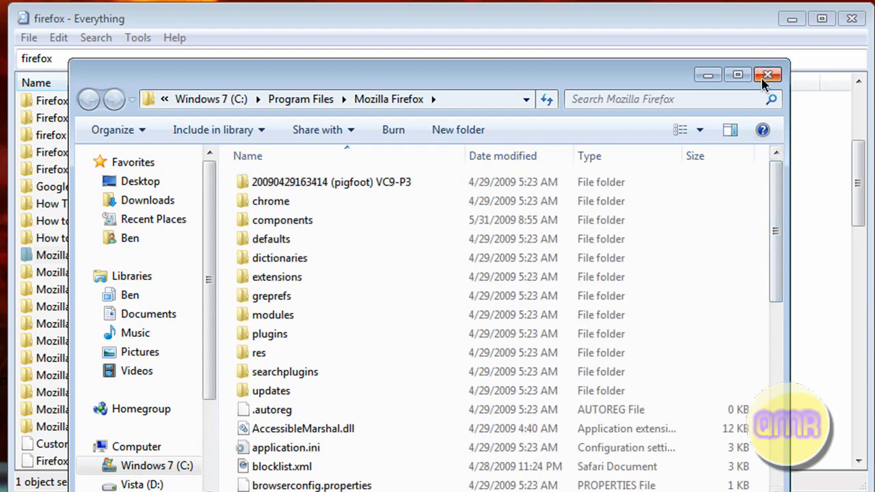
left_click(766, 76)
- Look through the remaining firefox matches and close the Everything search window
left_click_drag(865, 171, 861, 253)
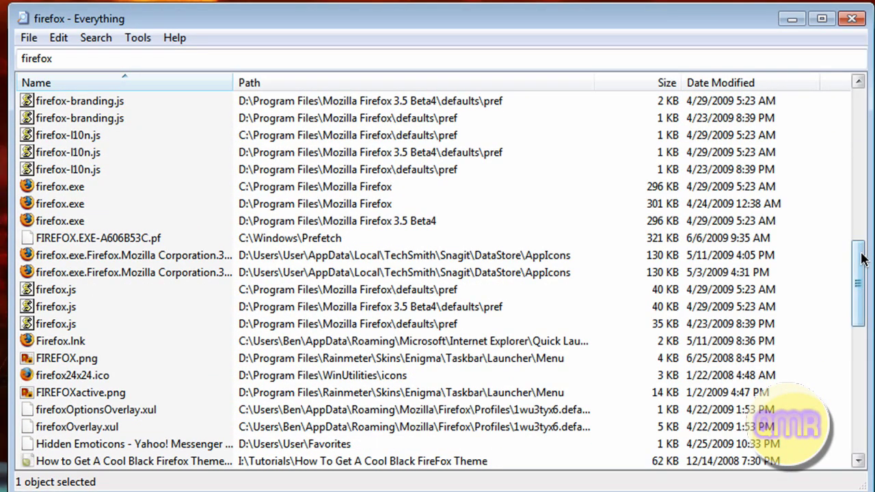
left_click_drag(861, 253, 853, 99)
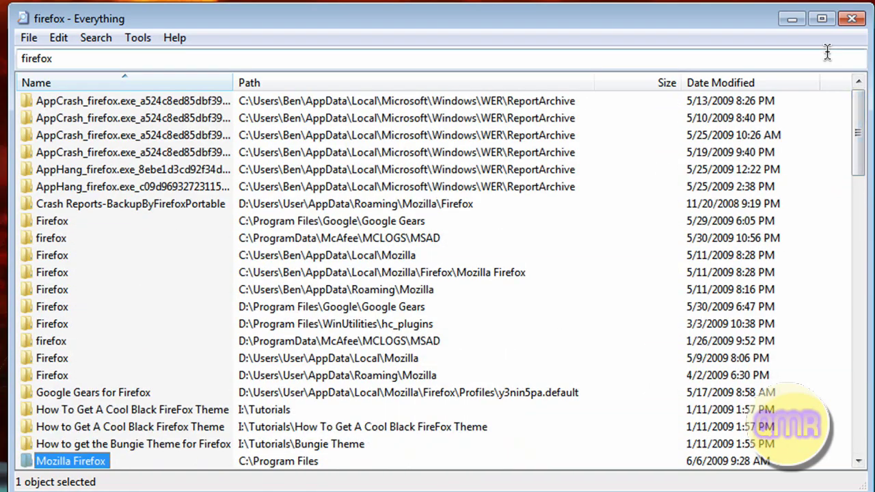
left_click(852, 18)
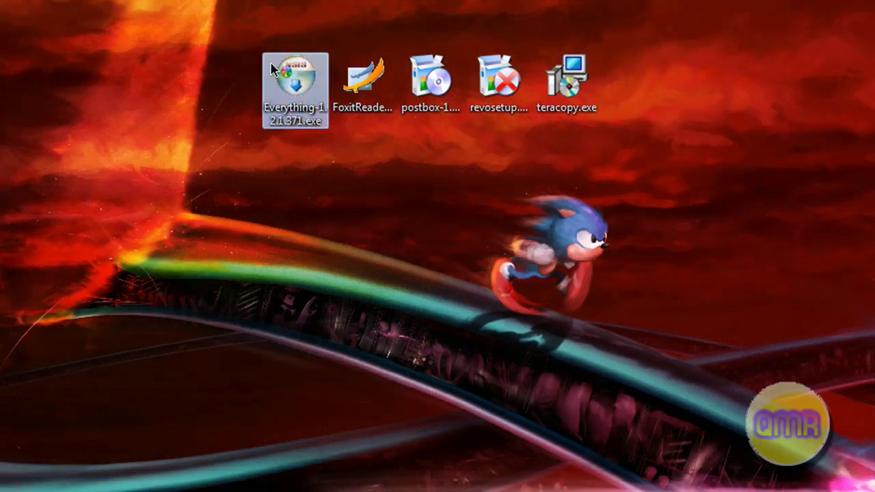
- Start the Everything 1.2.1.371 setup and choose its components with Update notification enabled and Run at startup disabled
double_click(291, 75)
left_click(543, 443)
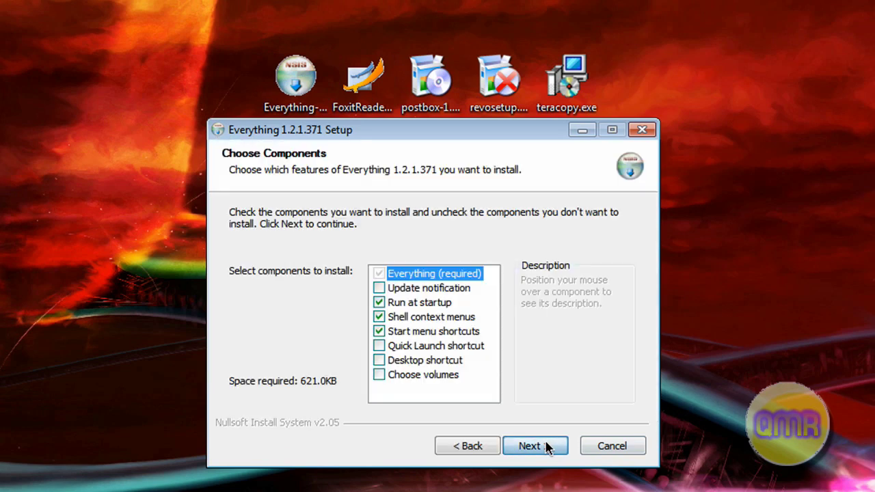
left_click(379, 289)
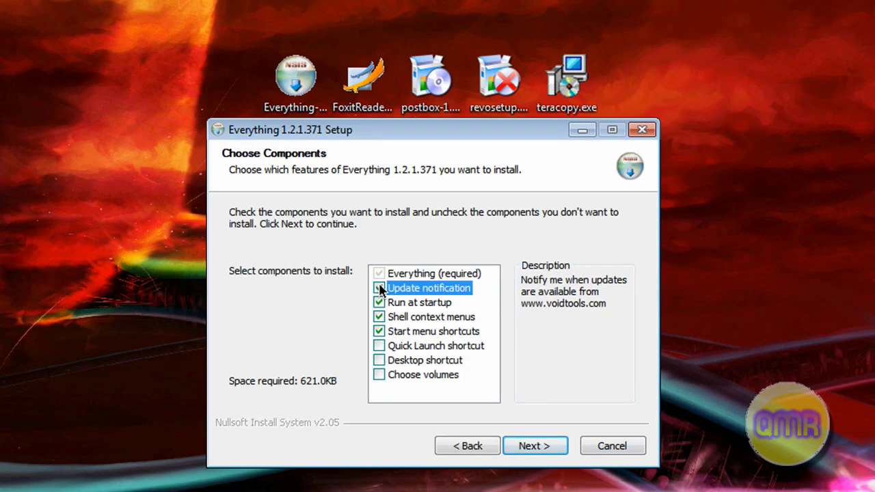
left_click(379, 302)
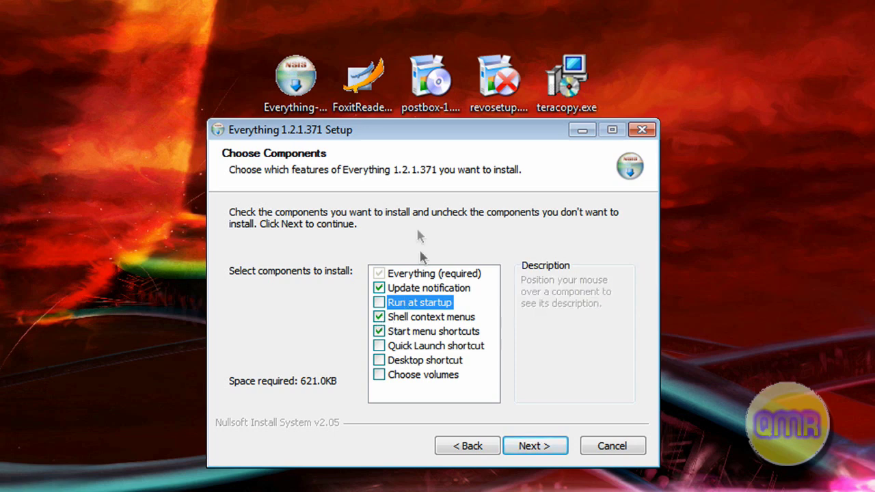
- Examine the shell commands offered for the Everything installer and the recycle bin, looking for the Search Everything entry
right_click(298, 83)
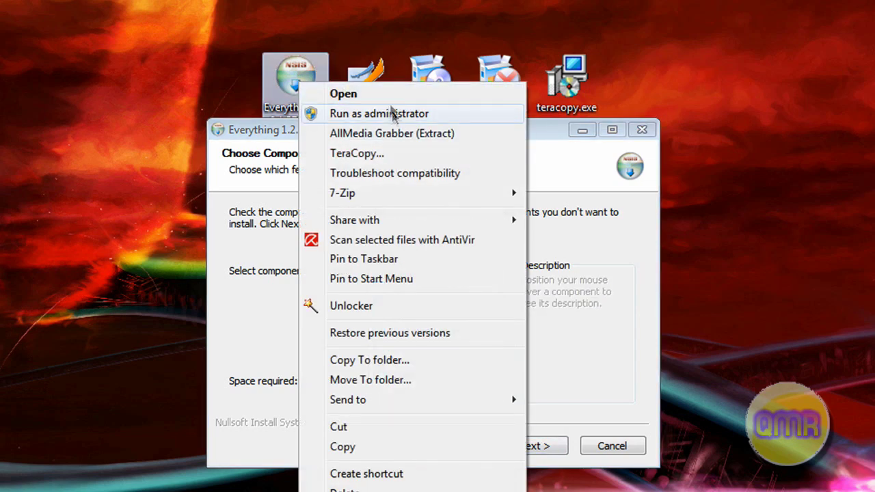
mouse_move(400, 226)
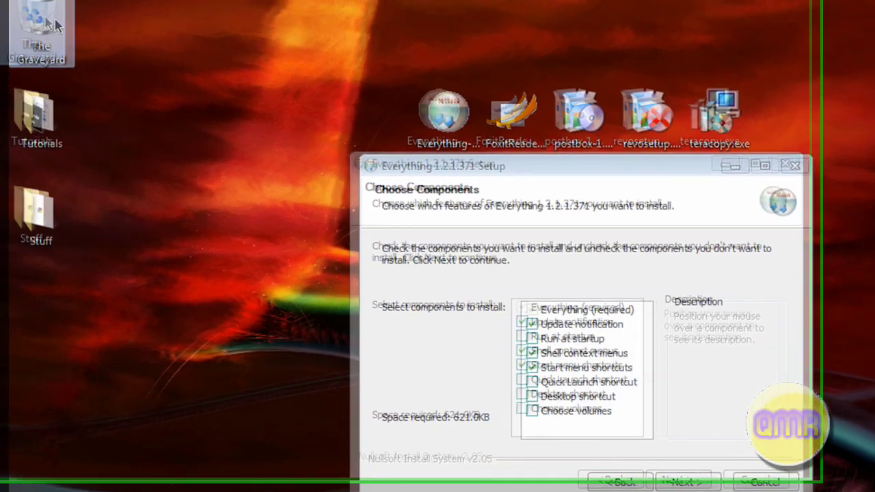
right_click(113, 34)
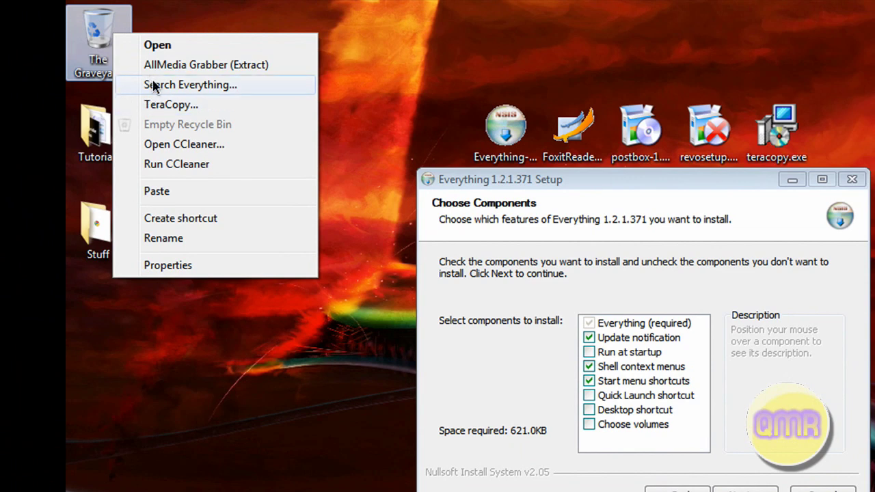
left_click(521, 186)
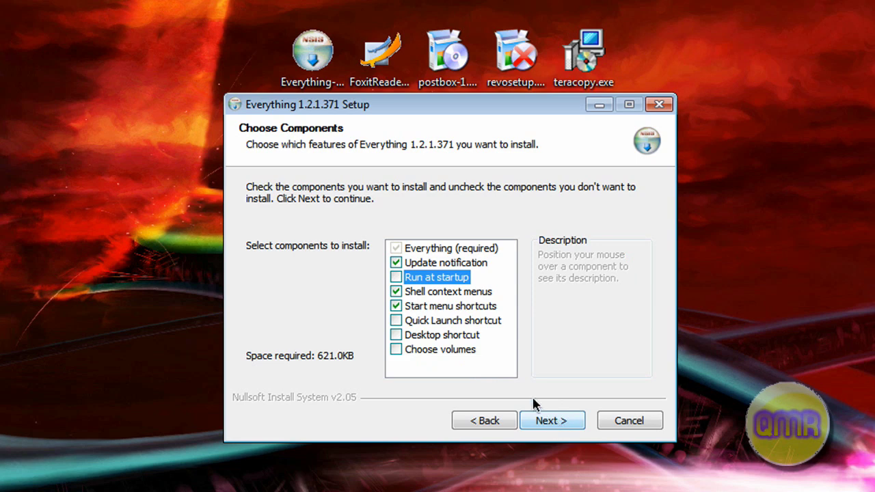
- Continue the Everything setup to the install location page, then cancel the installation
left_click(533, 421)
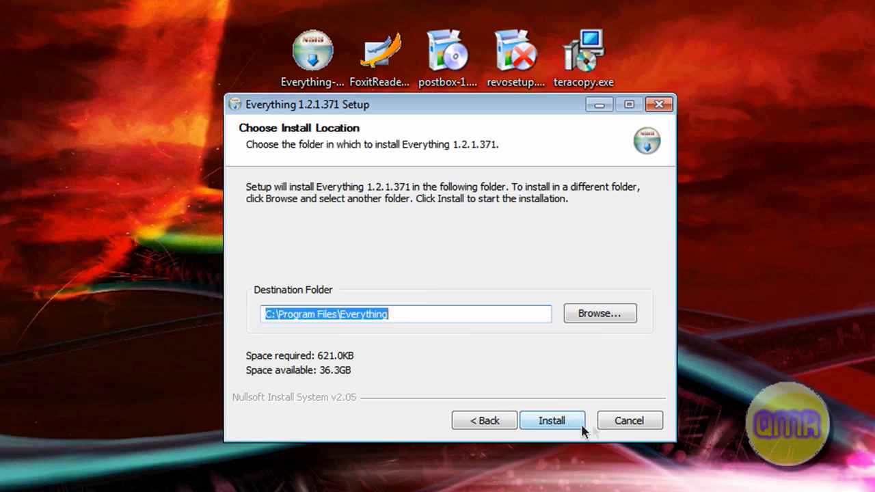
left_click(618, 423)
left_click(489, 337)
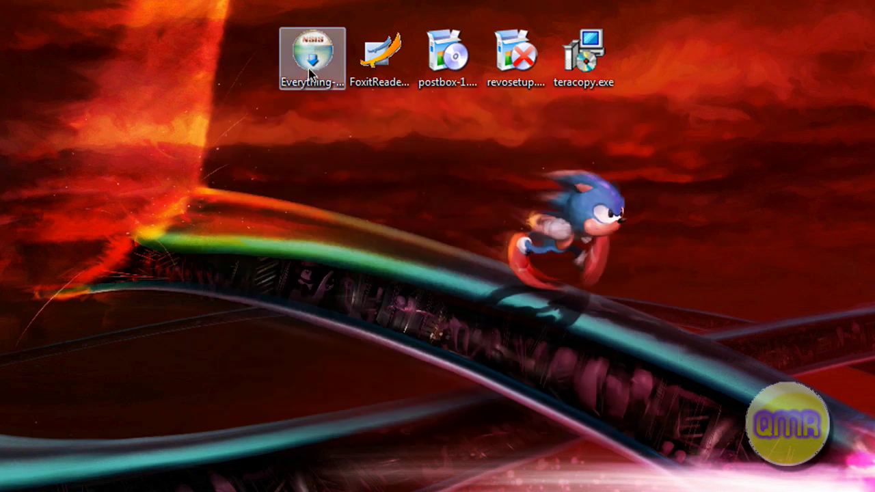
left_click(590, 343)
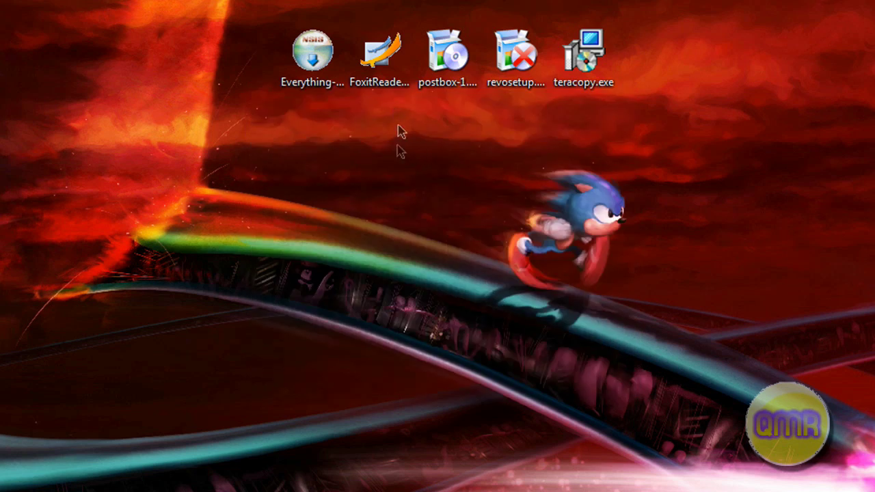
- Point out the Foxit Reader installer on the desktop and open Foxit Reader by searching the launcher for "foxit"
left_click(380, 68)
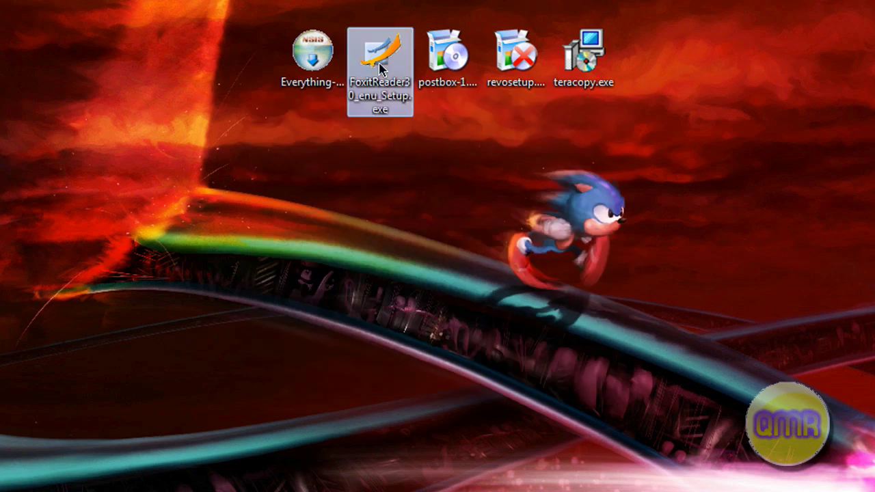
mouse_move(391, 96)
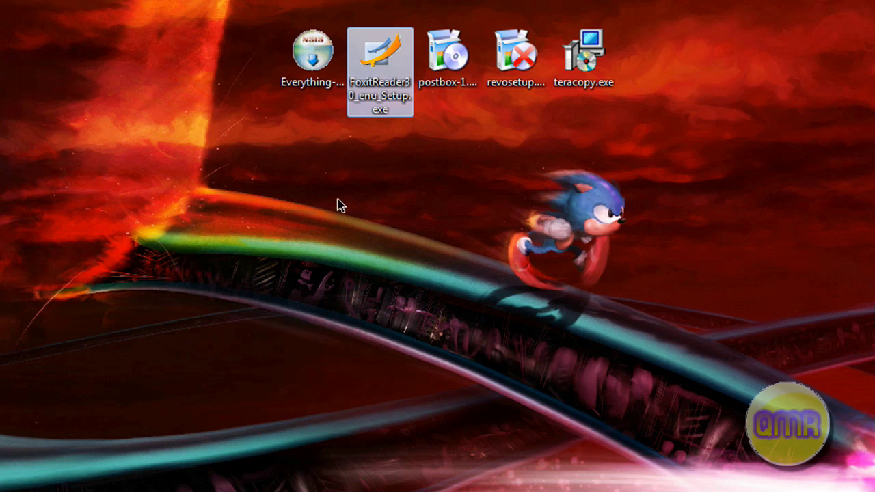
key("alt+space")
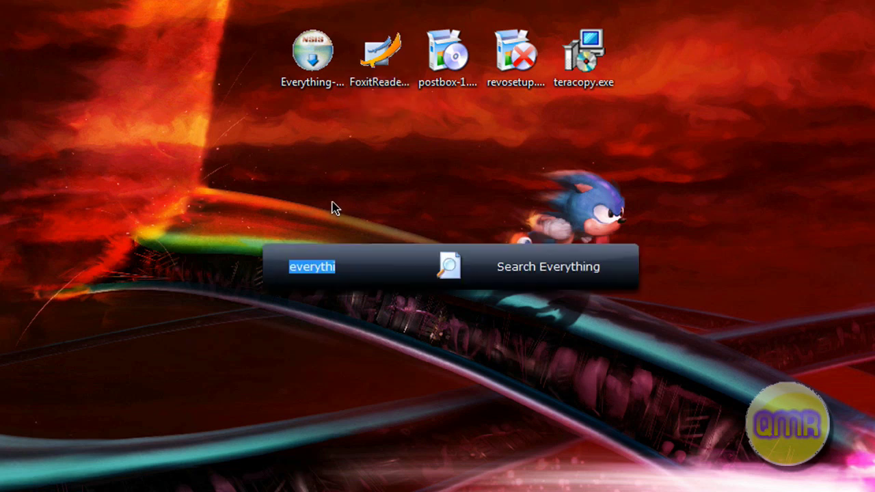
type("fox")
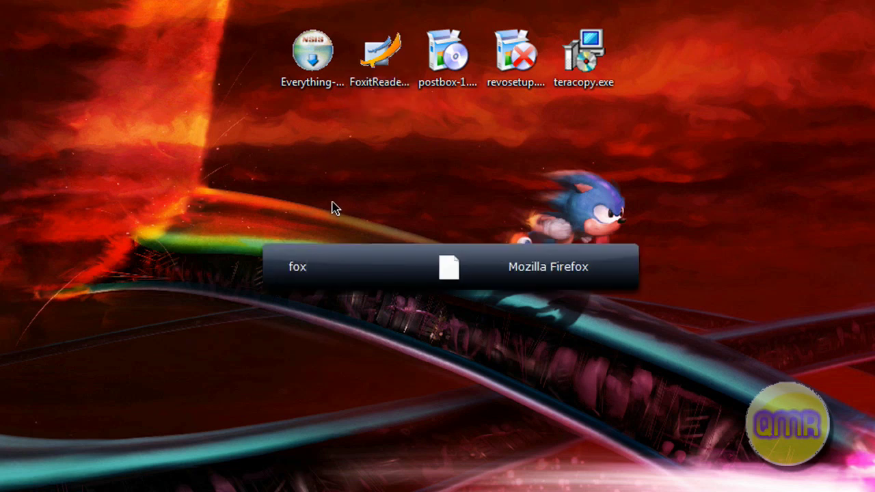
type("it")
key("Return")
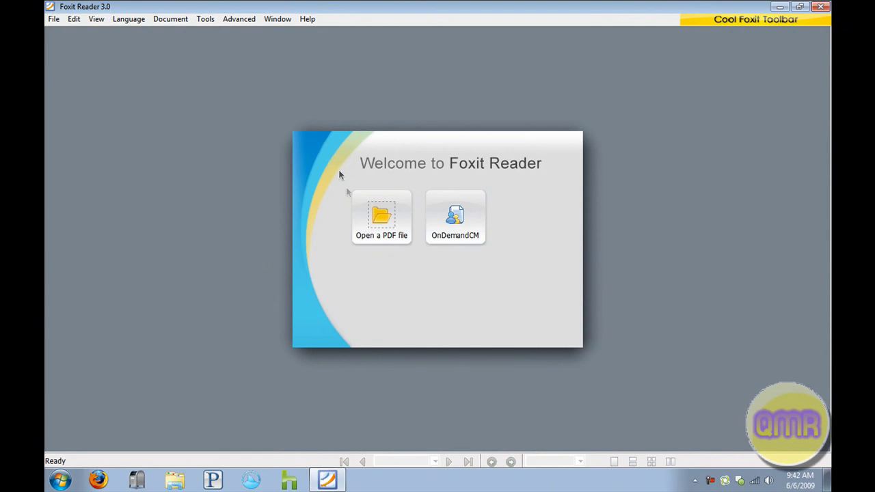
- View the dialog for opening a PDF file, dismiss it without choosing a file and close Foxit Reader
left_click(354, 232)
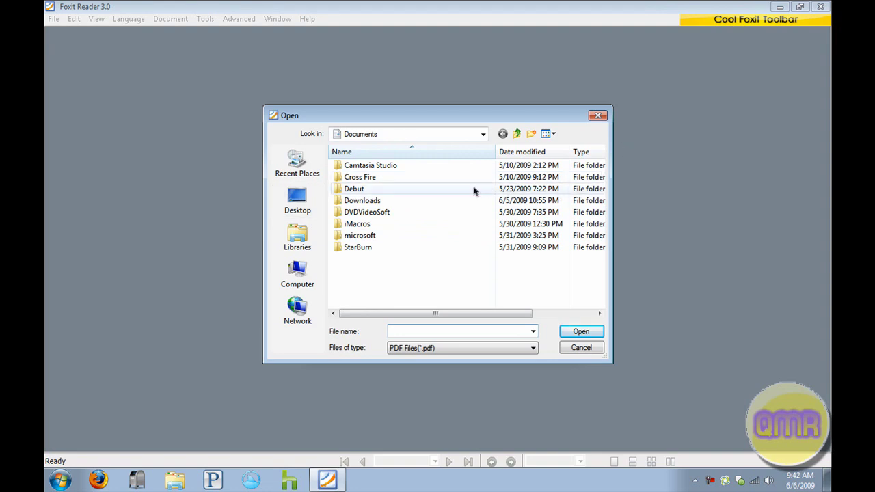
left_click(596, 115)
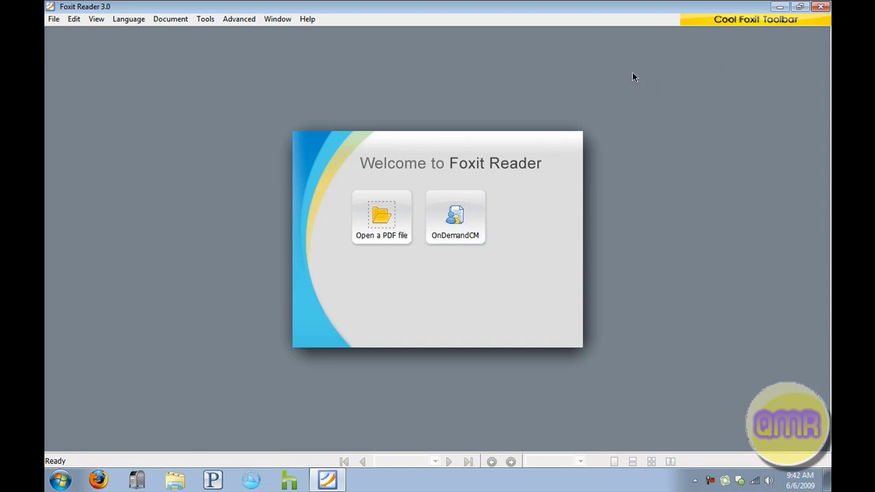
left_click(822, 8)
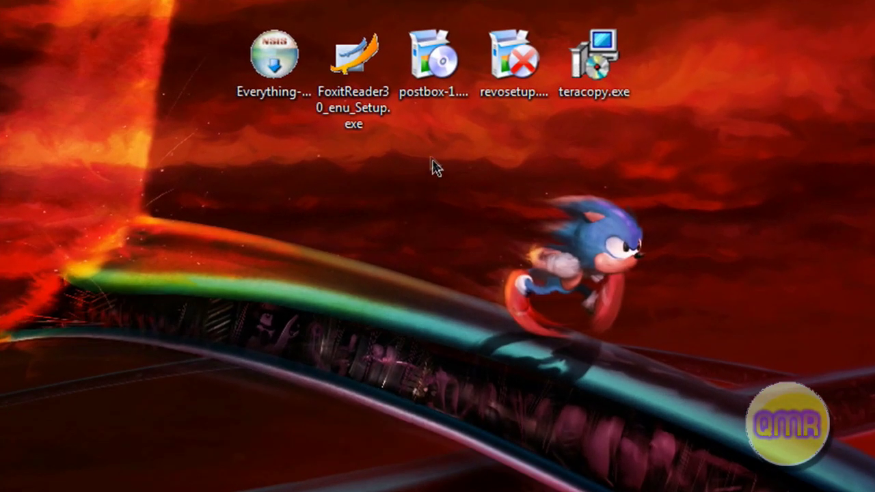
- Point out the Postbox installer, open Postbox and accept it as the default client for E-Mail
left_click(430, 65)
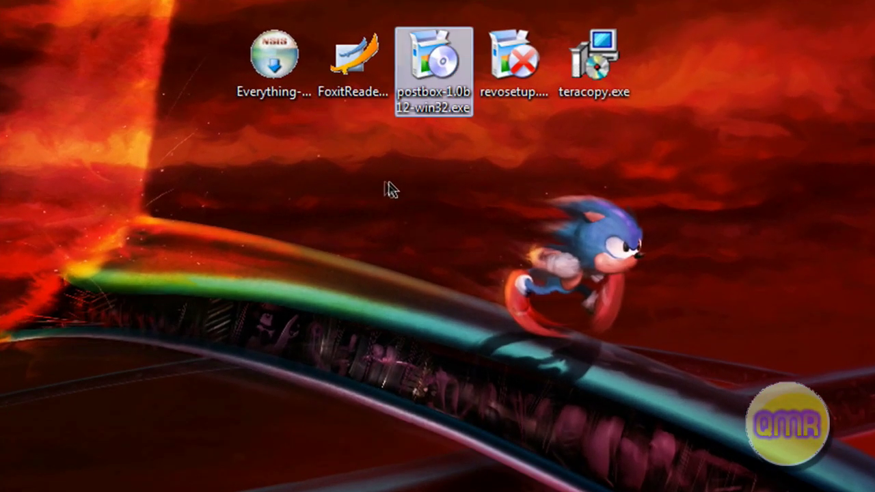
left_click_drag(101, 10, 726, 283)
left_click(741, 285)
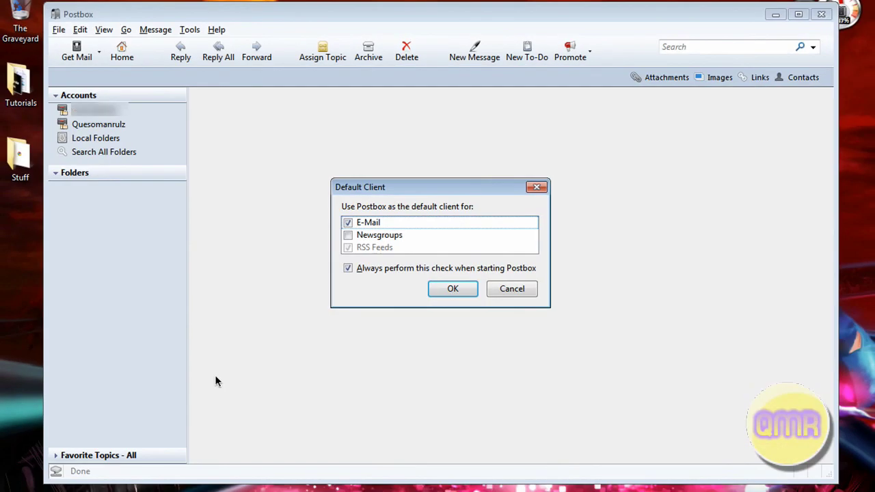
left_click(469, 284)
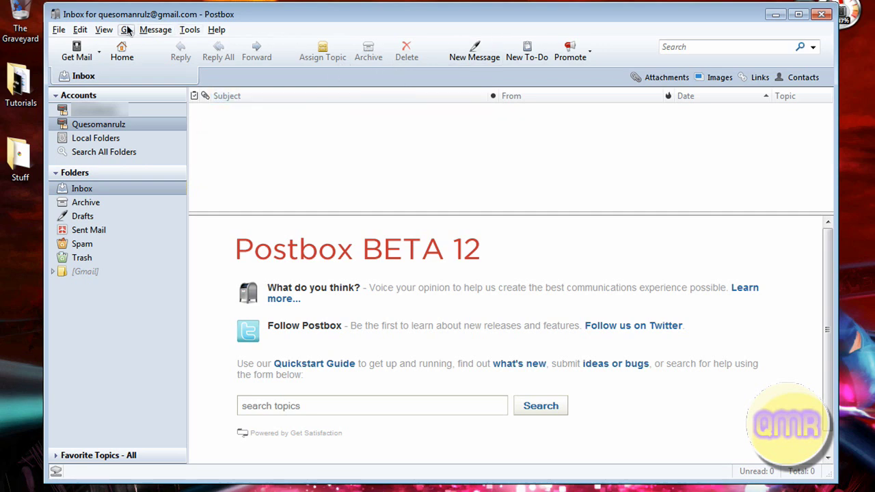
- View the commands available for each of the two mail accounts in the Accounts list
right_click(86, 125)
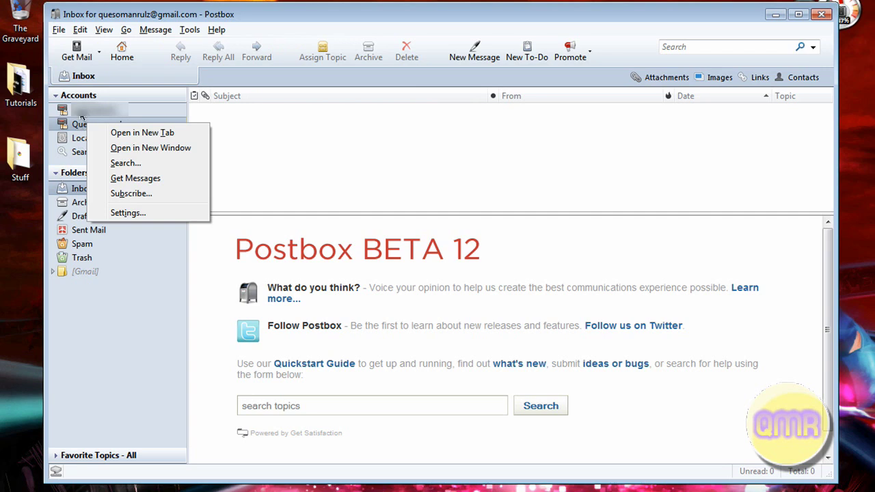
right_click(80, 112)
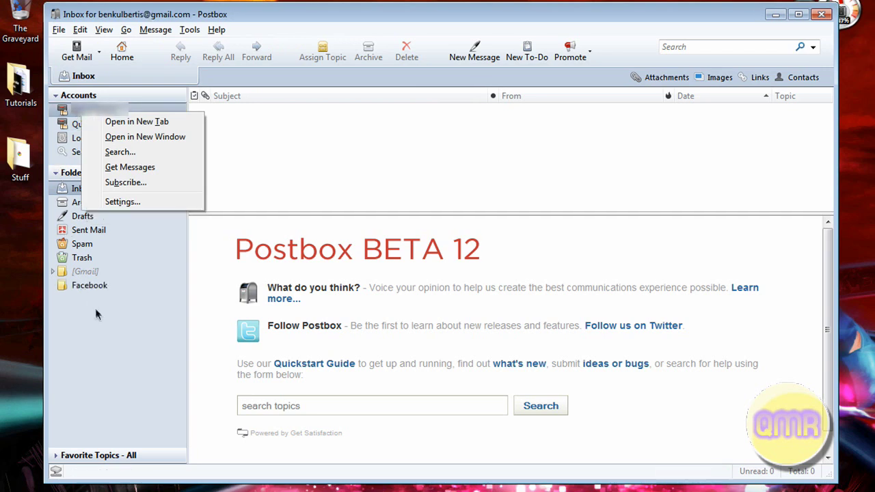
- View the commands for the second mail account once more, dismiss them and close Postbox
left_click(104, 332)
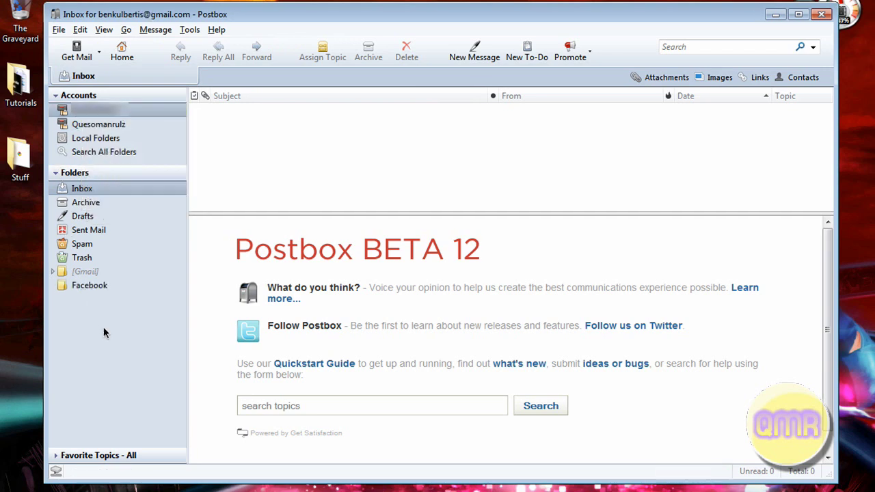
right_click(87, 125)
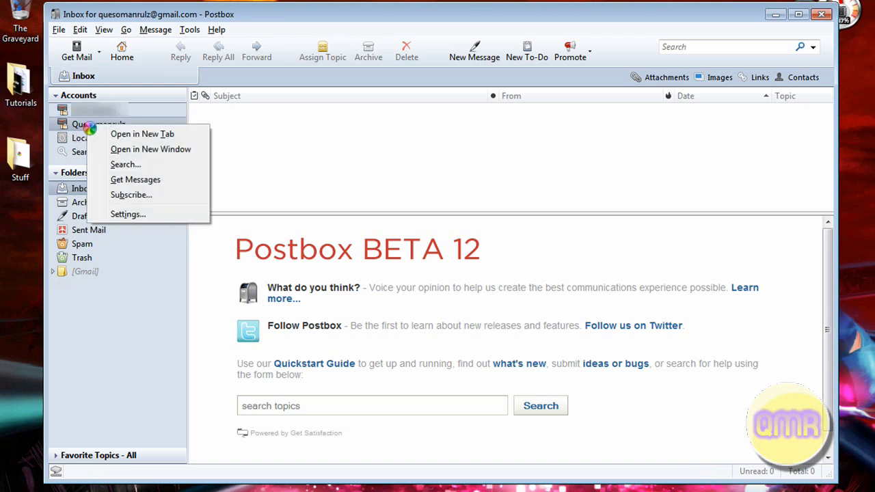
left_click(93, 334)
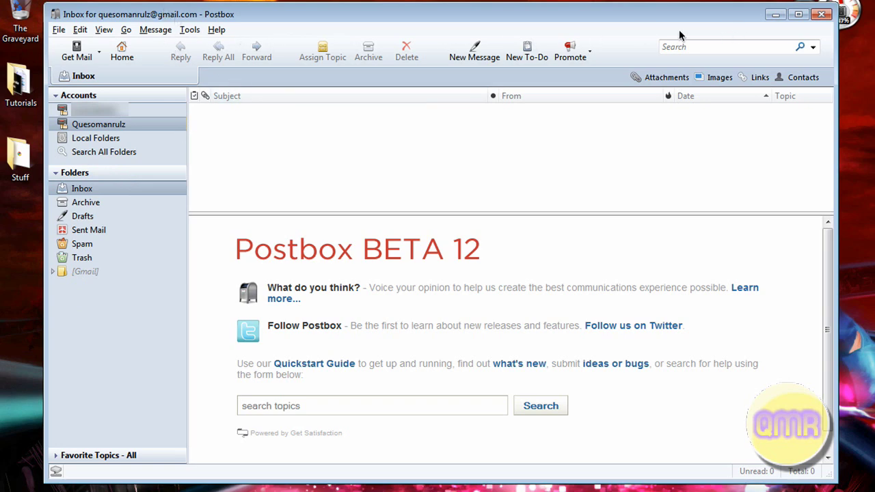
left_click(821, 14)
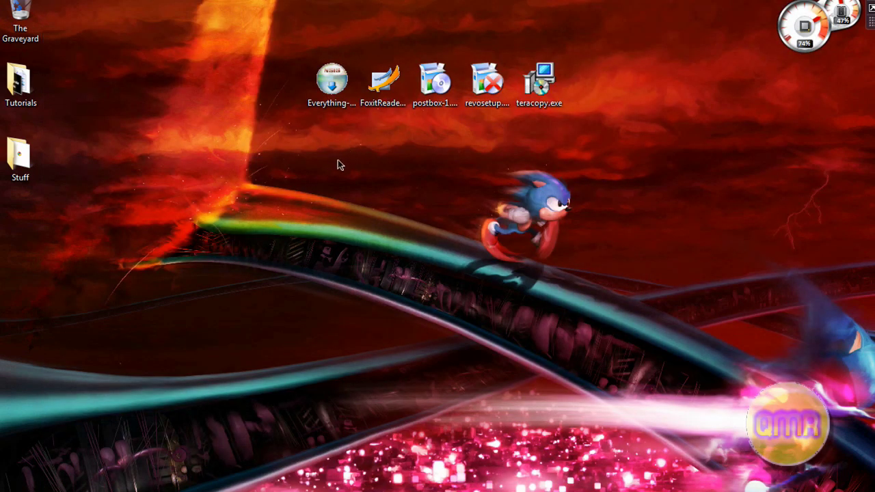
- Walk through the Postbox installer with the license accepted and Standard setup up to the Summary page, and exit it without installing
double_click(436, 91)
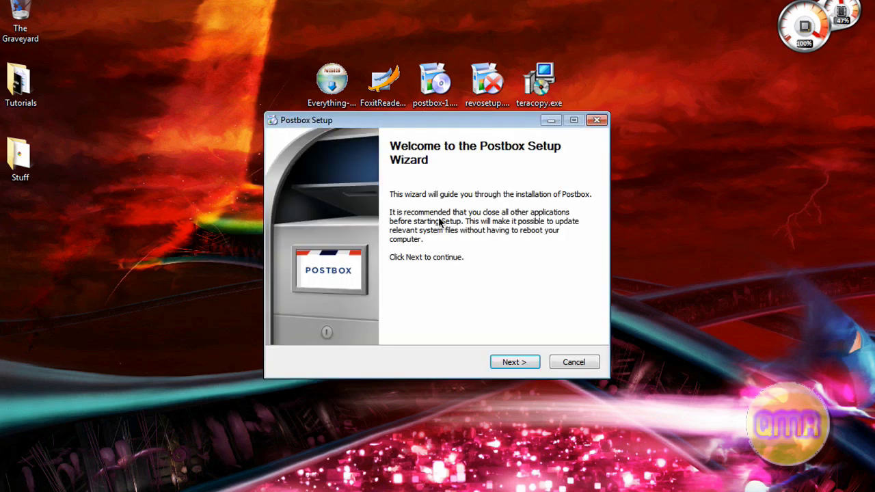
left_click(517, 355)
left_click(410, 334)
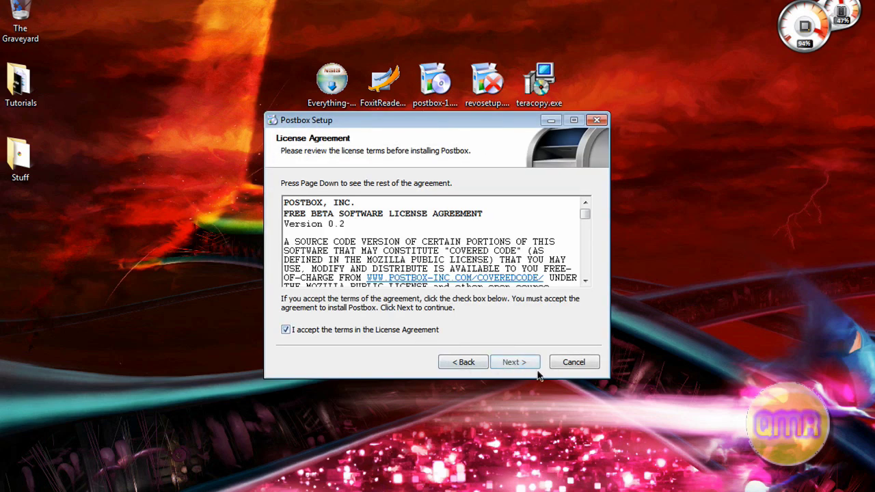
left_click(512, 362)
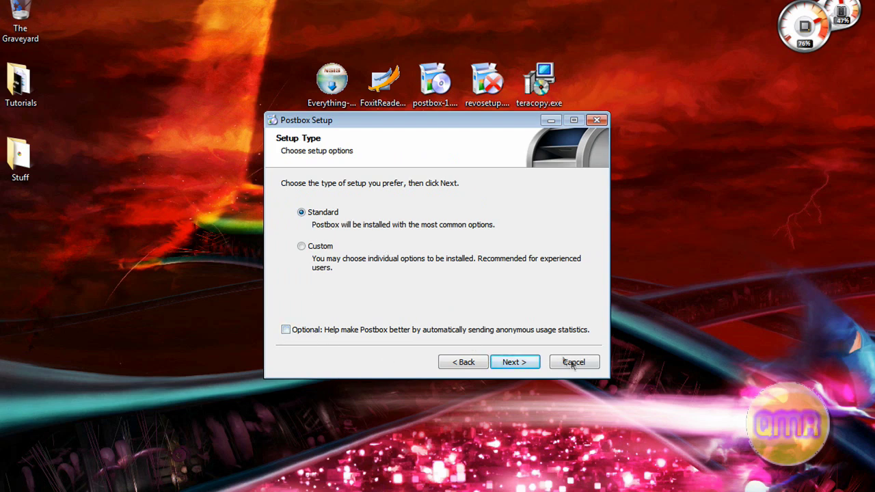
left_click(514, 362)
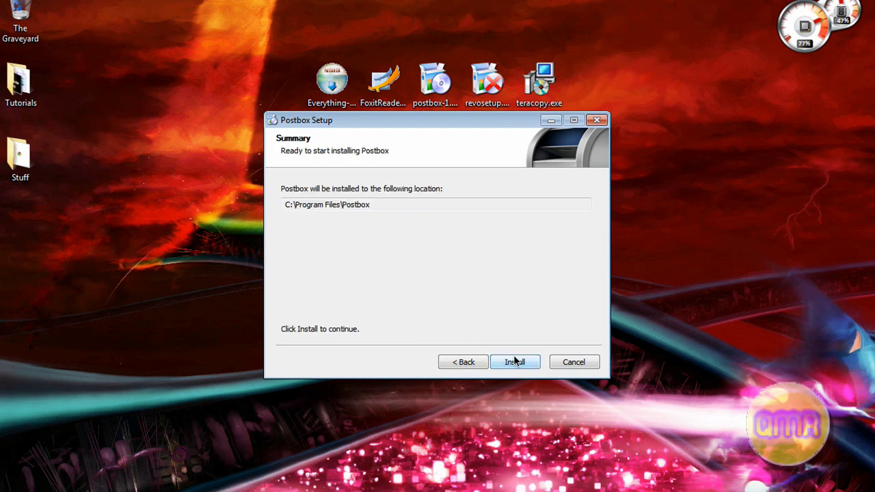
left_click(575, 362)
left_click(454, 297)
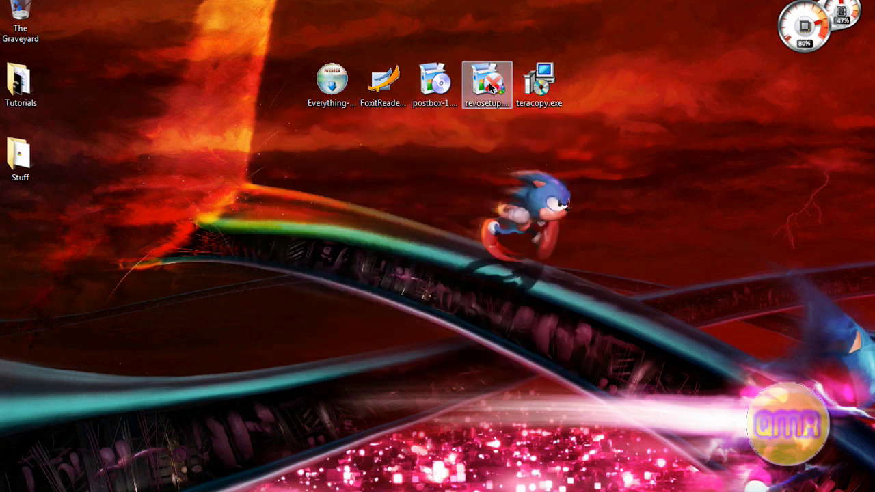
- View the welcome page of the Revo Uninstaller 1.83 installer and cancel the setup
left_click(421, 268)
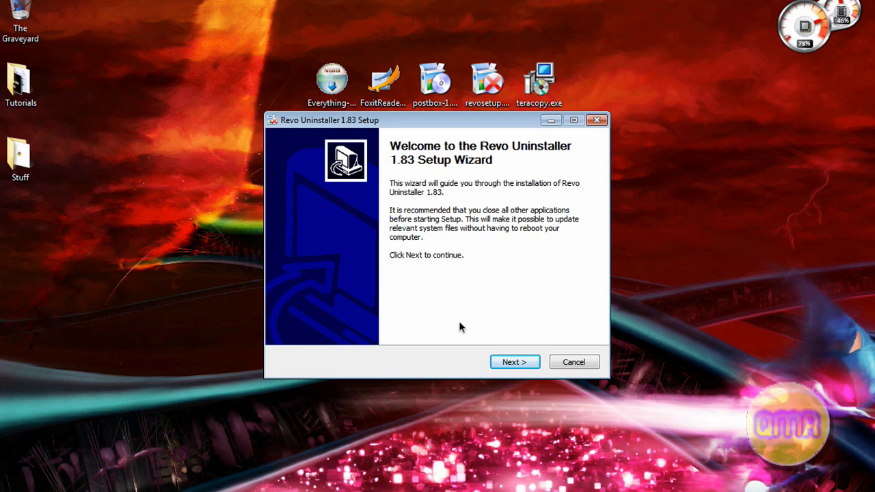
left_click(581, 363)
left_click(498, 302)
- Open Revo Uninstaller by searching the launcher for "revo"
key("alt+space")
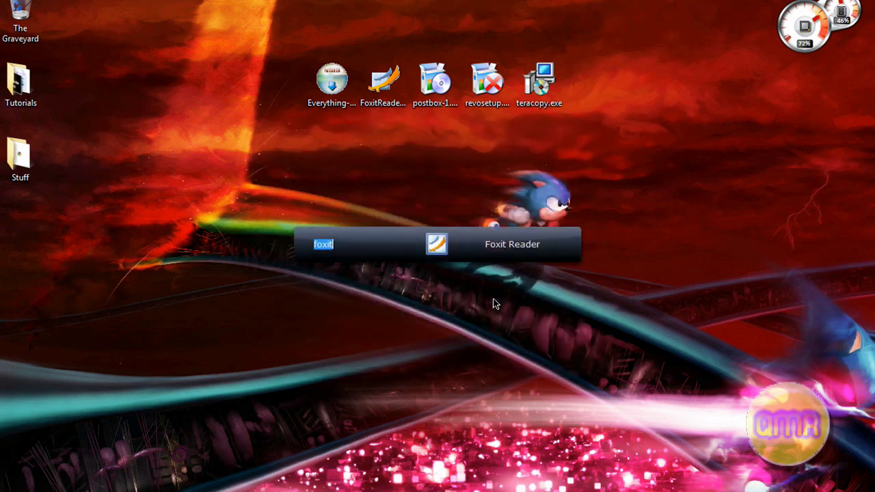
left_click(483, 266)
type("re")
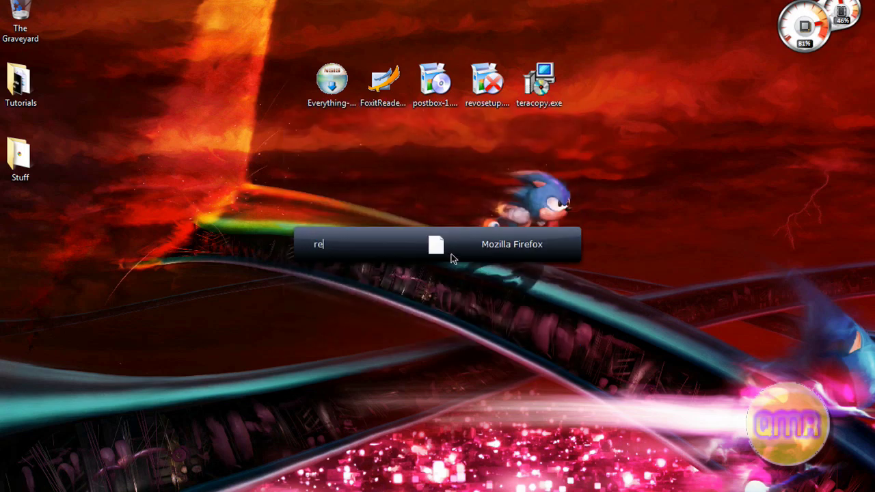
type("vo")
key("Return")
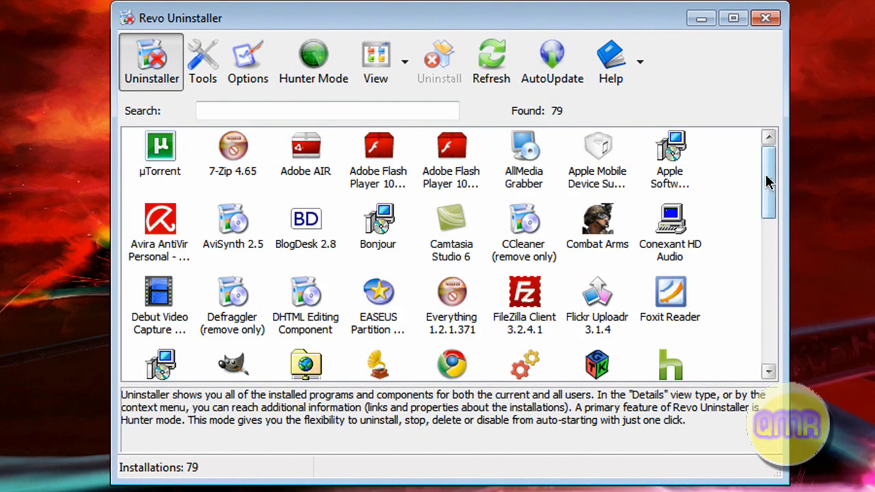
- Select Pidgin among the installed programs and start uninstalling it in Moderate mode
left_click_drag(765, 174, 777, 325)
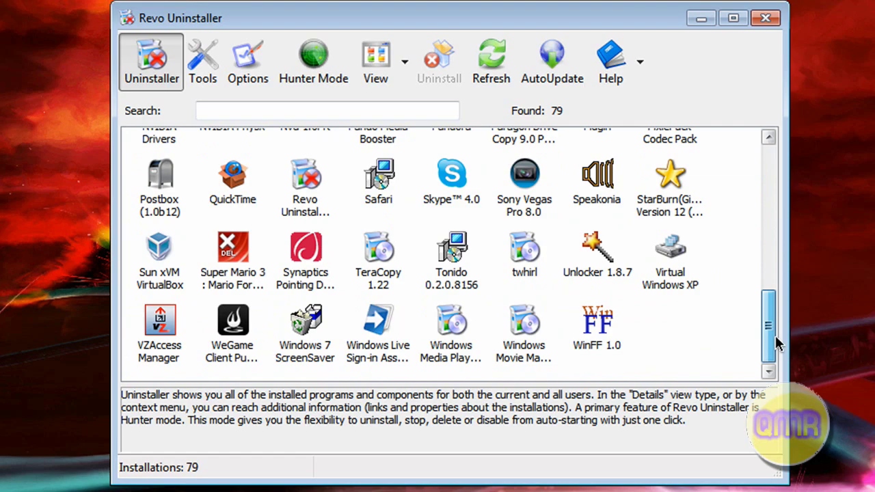
left_click_drag(775, 340, 736, 250)
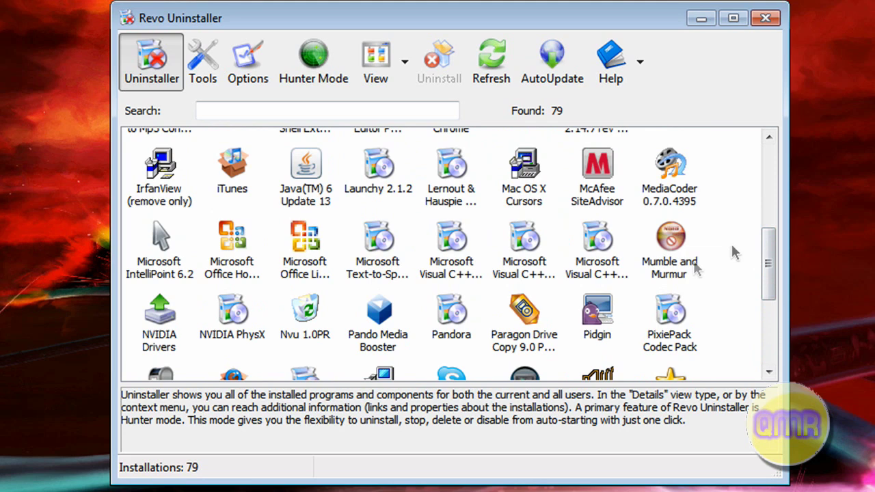
left_click(602, 313)
left_click(443, 65)
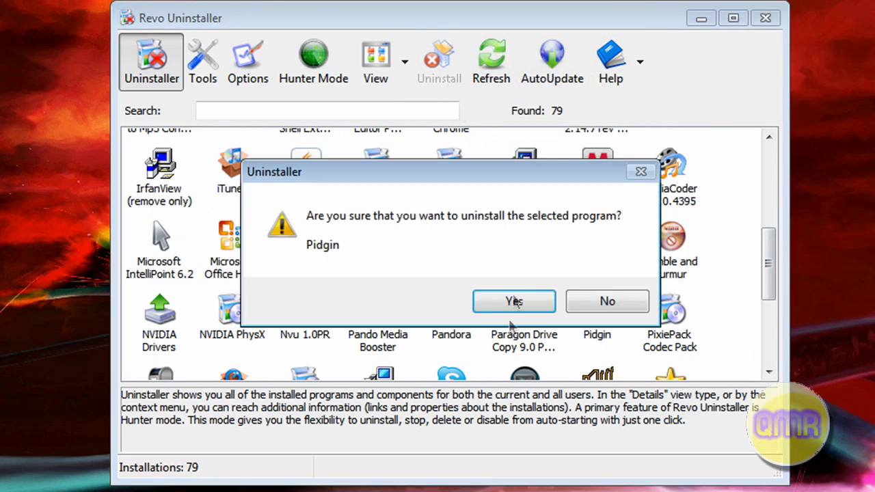
left_click(496, 303)
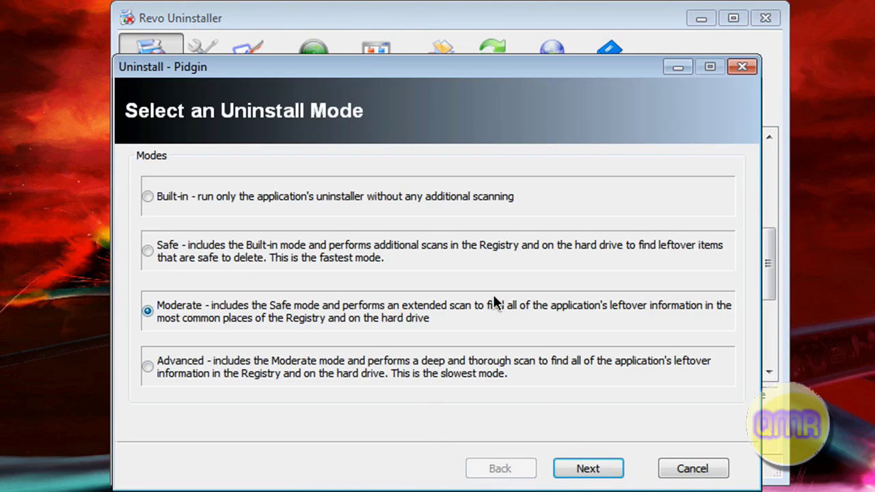
left_click(149, 313)
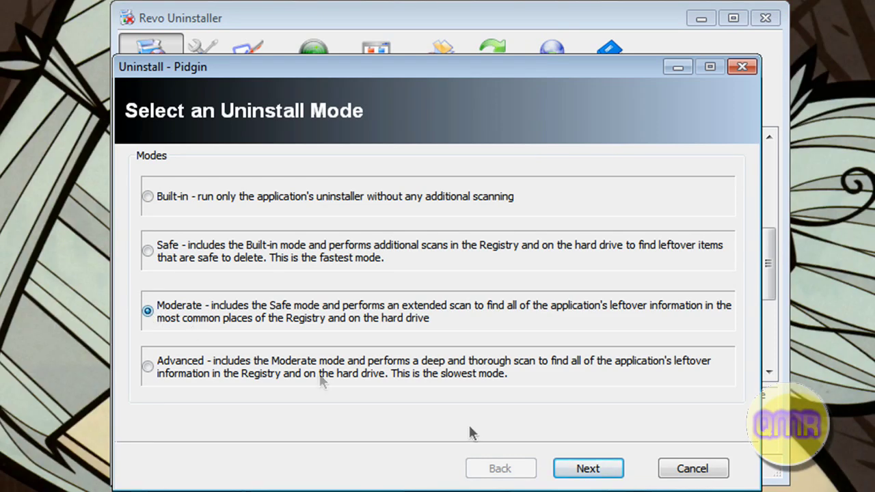
left_click(598, 465)
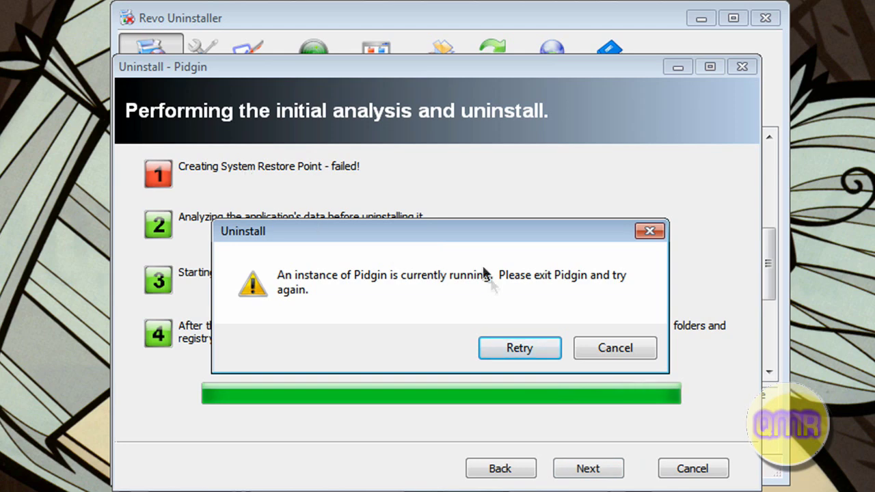
- Move the running-instance warning out of the way, exit Pidgin and retry its built-in uninstaller
left_click_drag(492, 233, 472, 461)
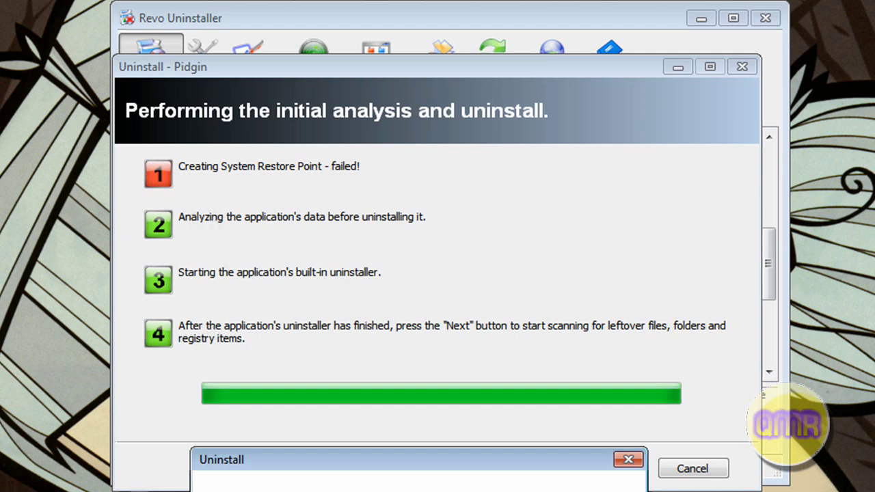
left_click_drag(426, 465, 422, 243)
key("alt+Tab")
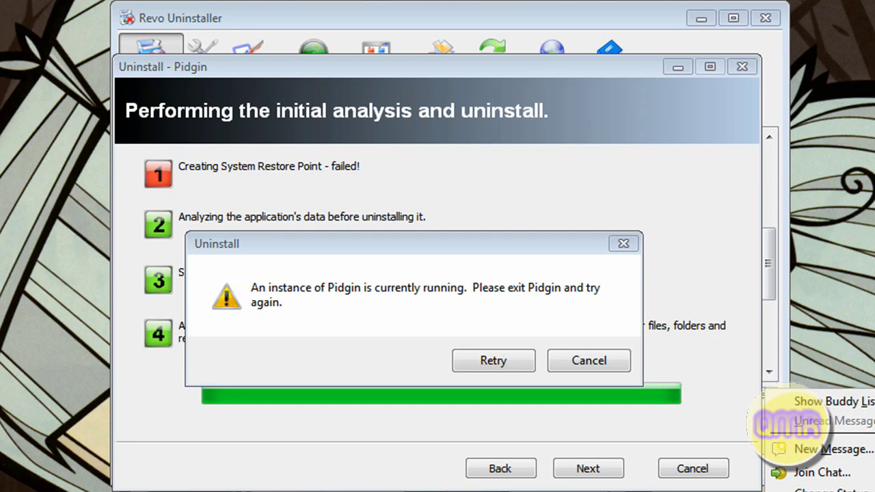
left_click(487, 361)
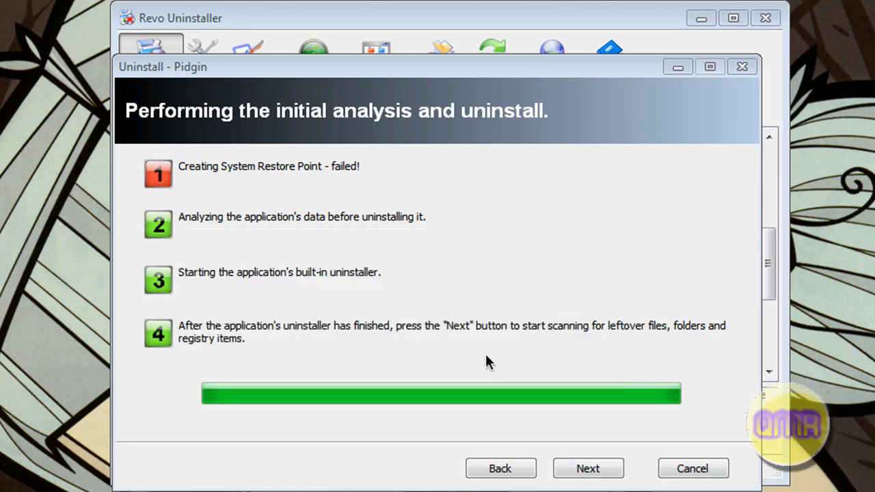
- Complete the Pidgin 2.5.6 uninstall wizard and scan for the program's leftover items
left_click(556, 438)
left_click(557, 439)
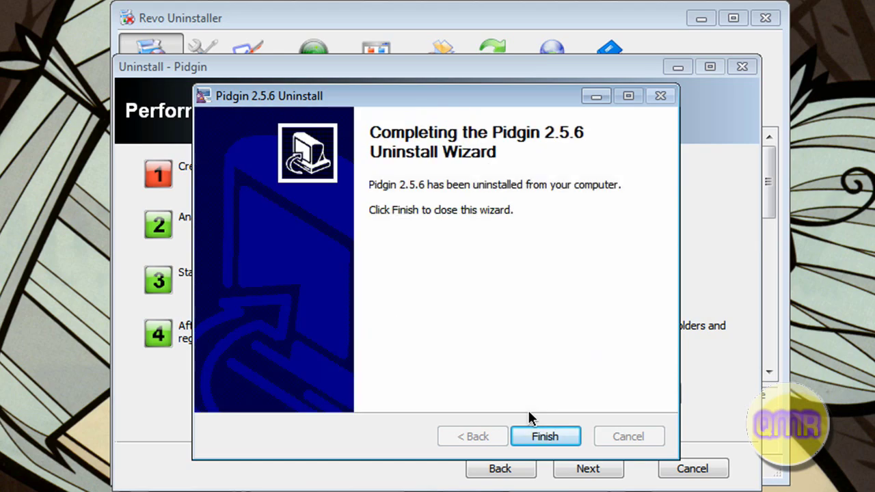
left_click(537, 438)
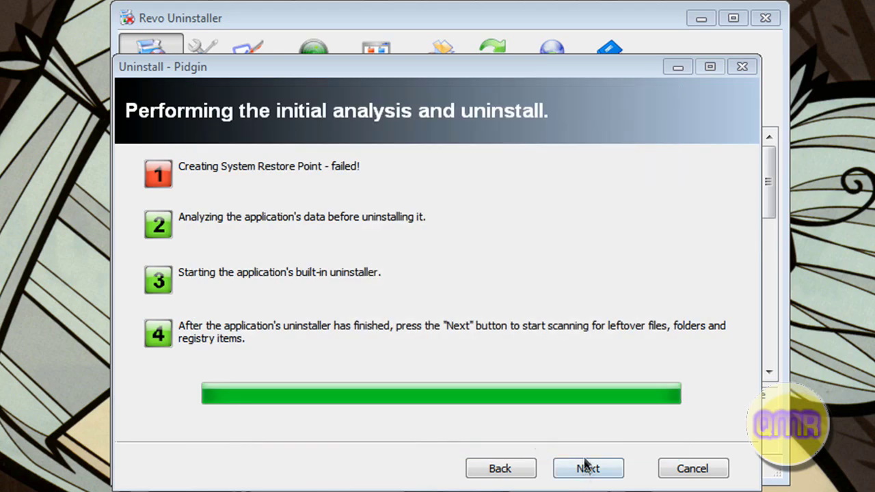
left_click(587, 468)
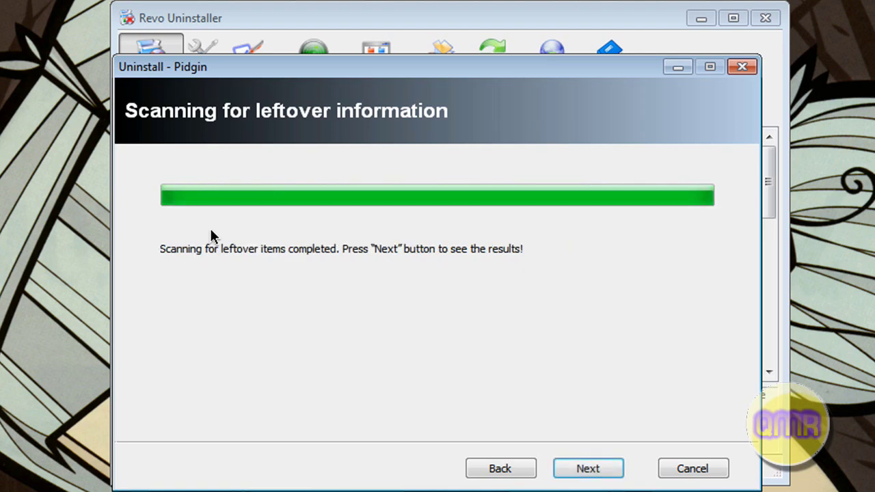
left_click(568, 472)
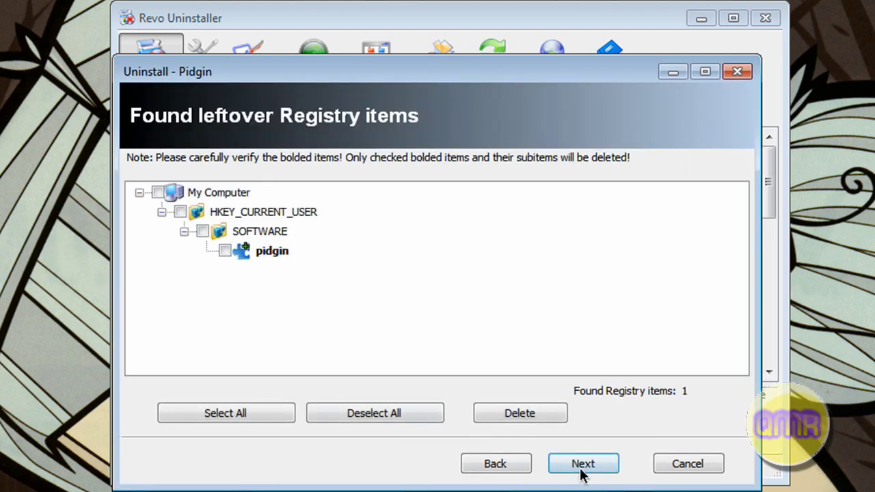
- Decline skipping the leftover deletion, select all of Pidgin's leftover Registry items, and exit the uninstall wizard and Revo Uninstaller
left_click(583, 465)
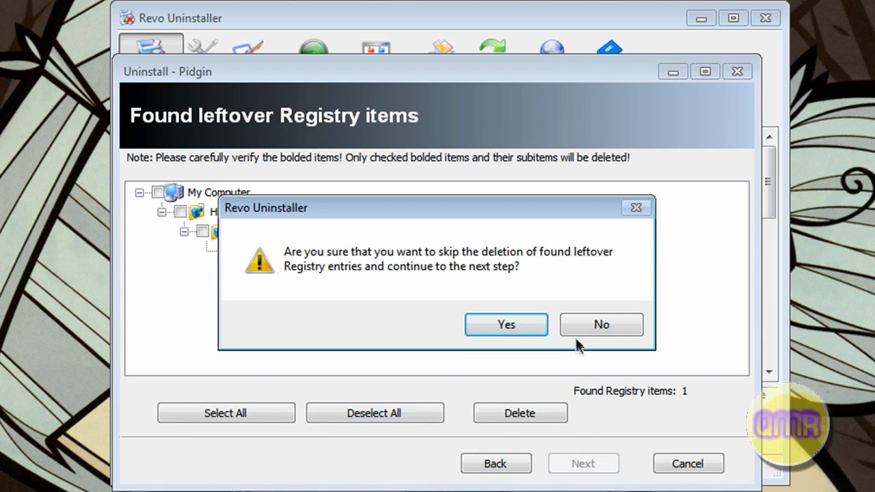
left_click(594, 328)
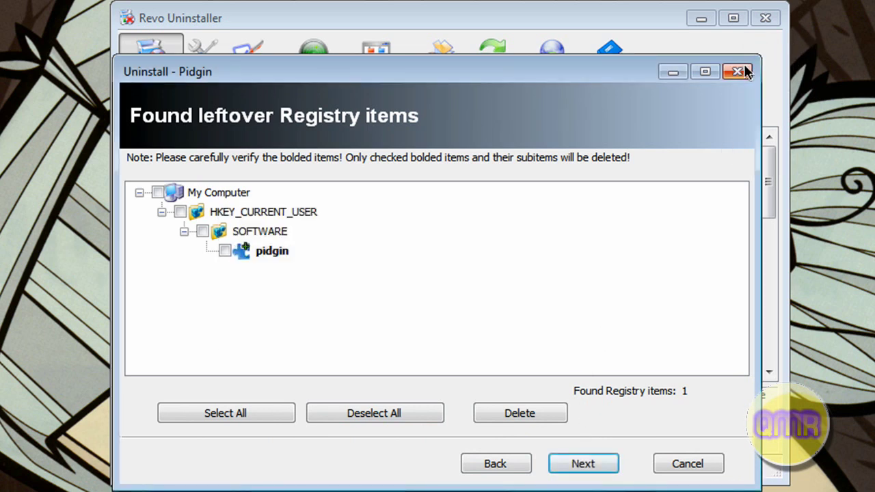
left_click(233, 414)
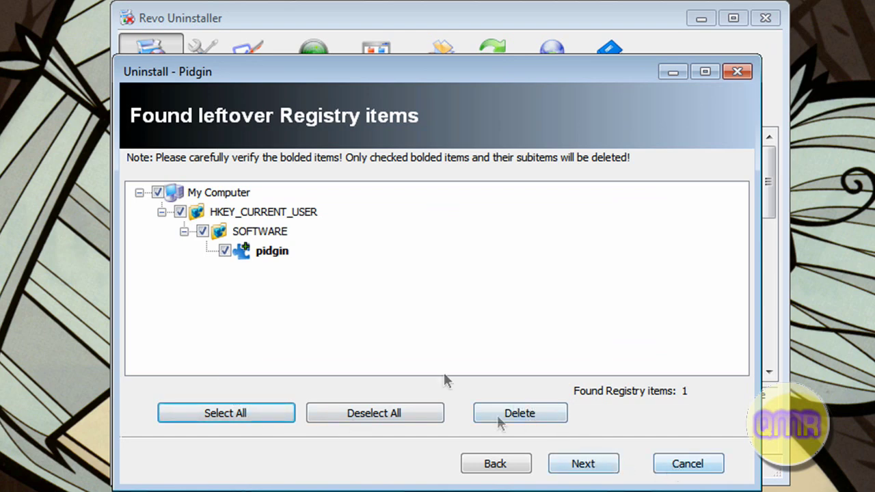
left_click(708, 465)
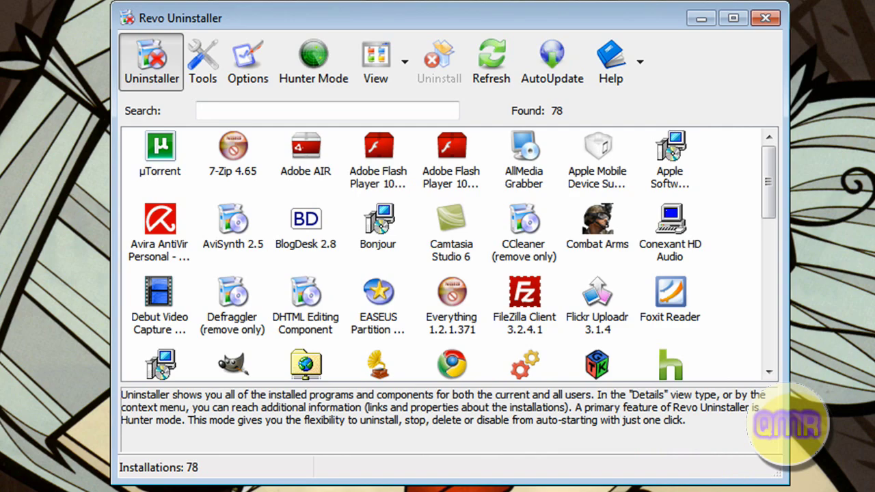
left_click_drag(768, 183, 771, 141)
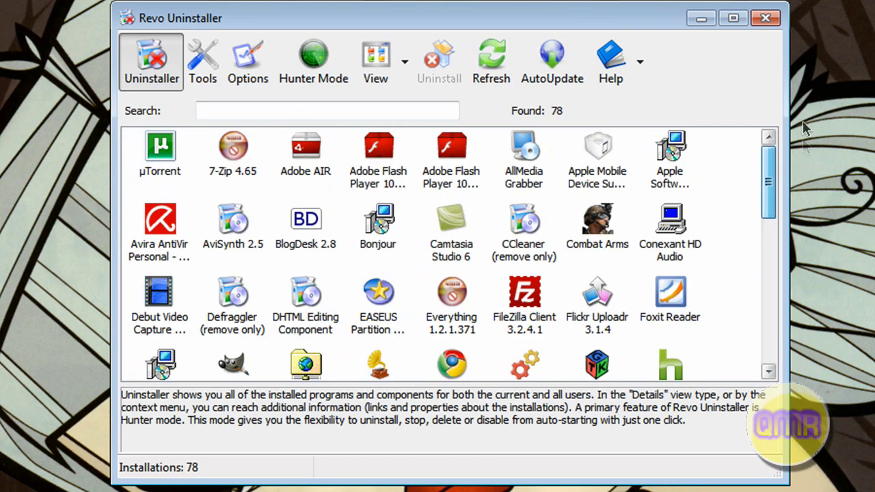
left_click(766, 18)
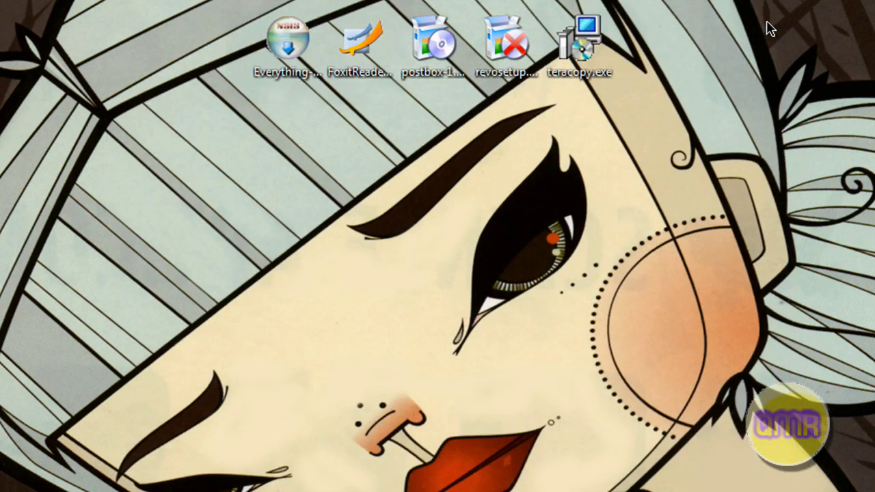
- Run the Revo Uninstaller setup, accept its license agreement, continue to the install location page, and cancel the installation
left_click(507, 80)
double_click(507, 77)
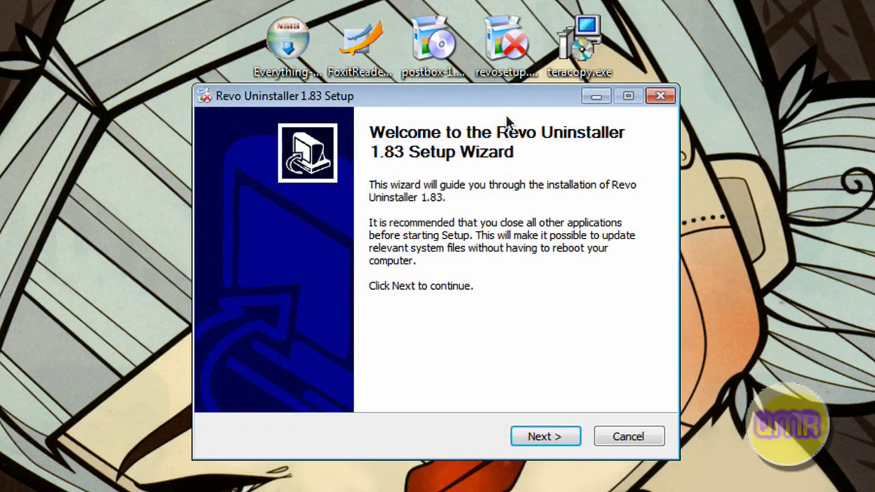
left_click(543, 436)
key("Tab")
key("space")
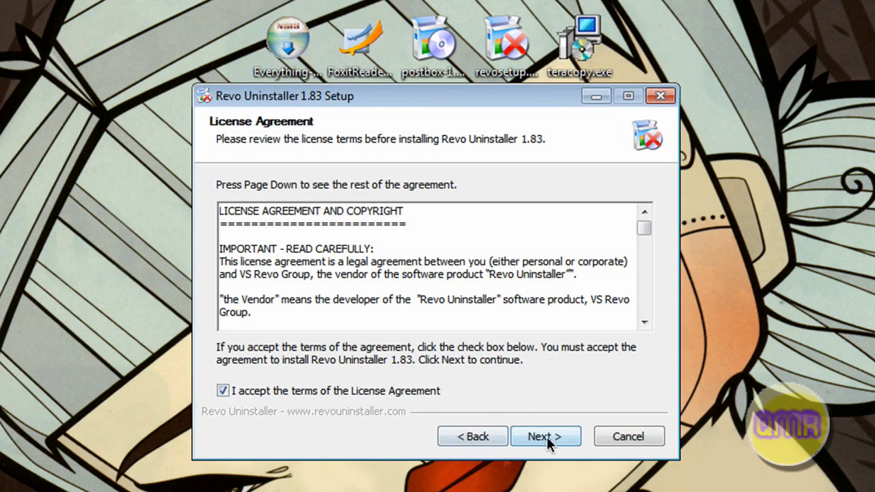
left_click(546, 436)
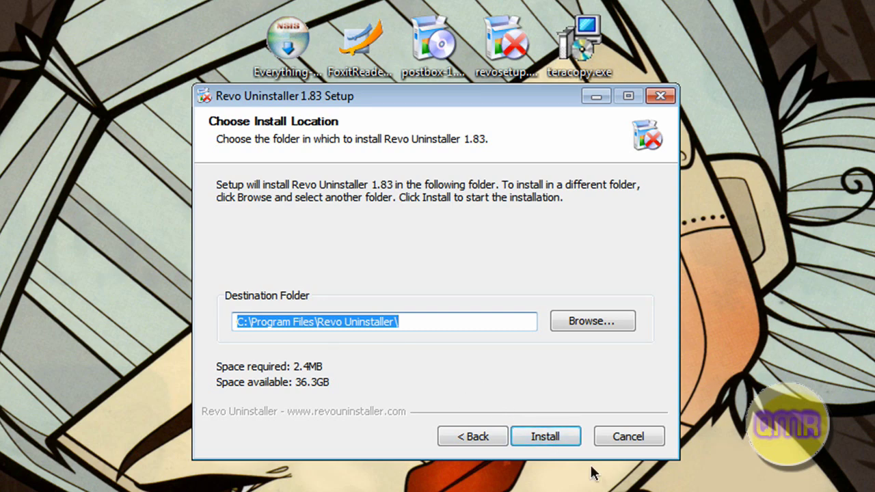
left_click(627, 437)
left_click(512, 352)
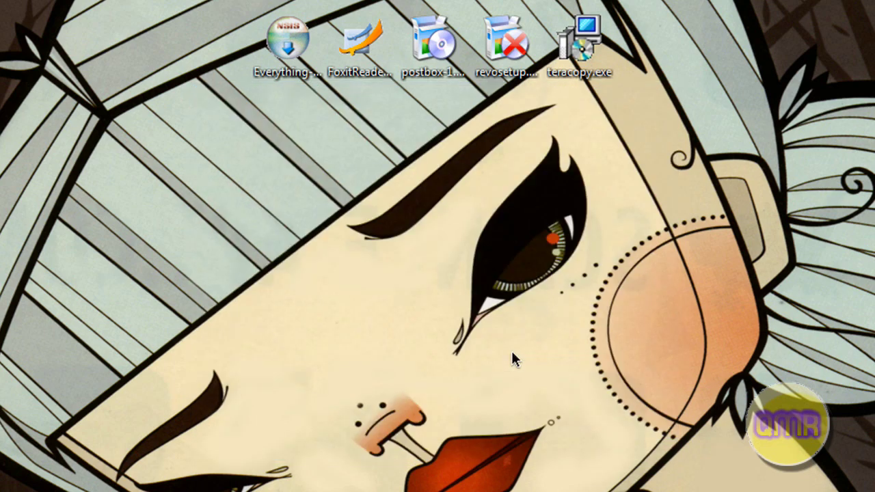
- Switch the desktop to the next background image
right_click(432, 284)
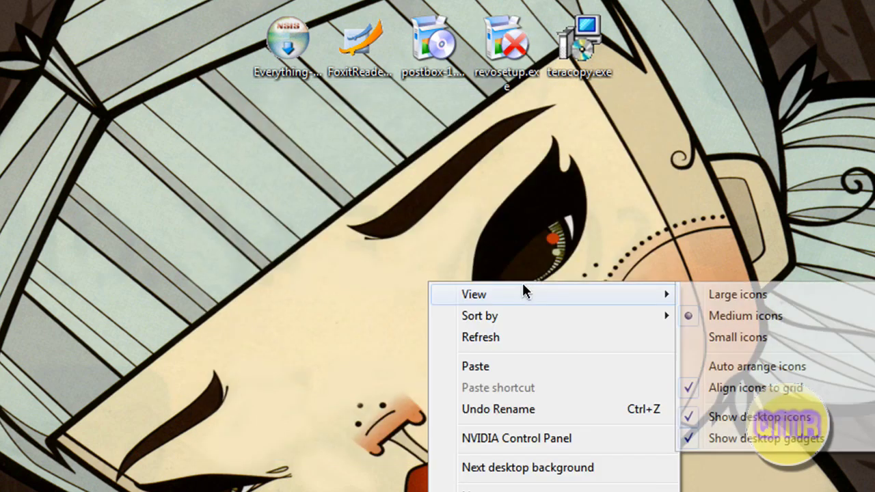
left_click(556, 468)
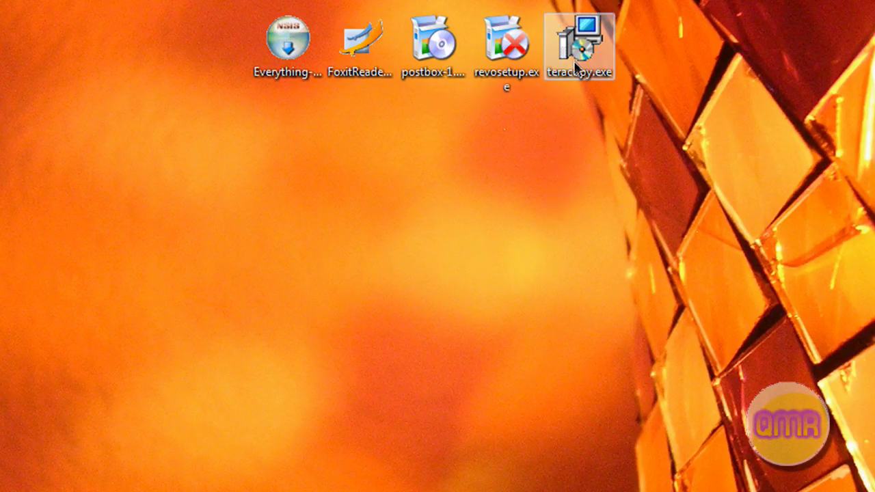
- Launch the TeraCopy setup, exit it at the welcome page, and dismiss the Program Compatibility Assistant
mouse_move(573, 56)
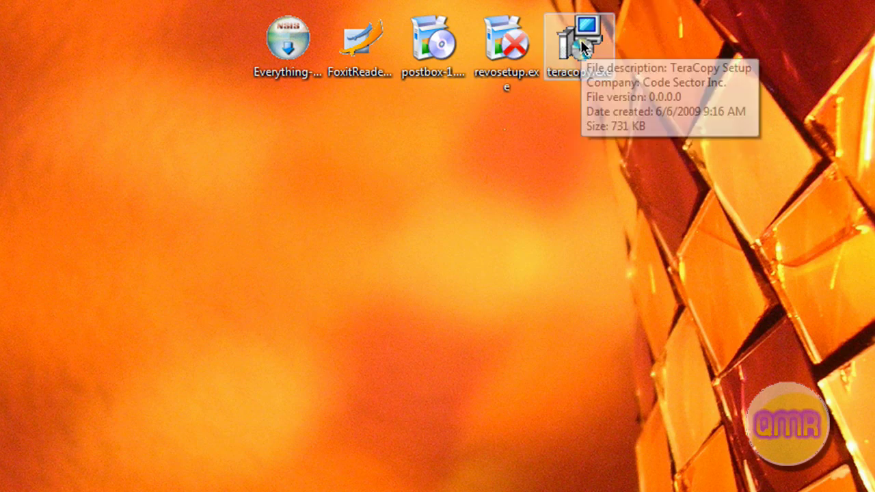
left_click(580, 39)
double_click(580, 39)
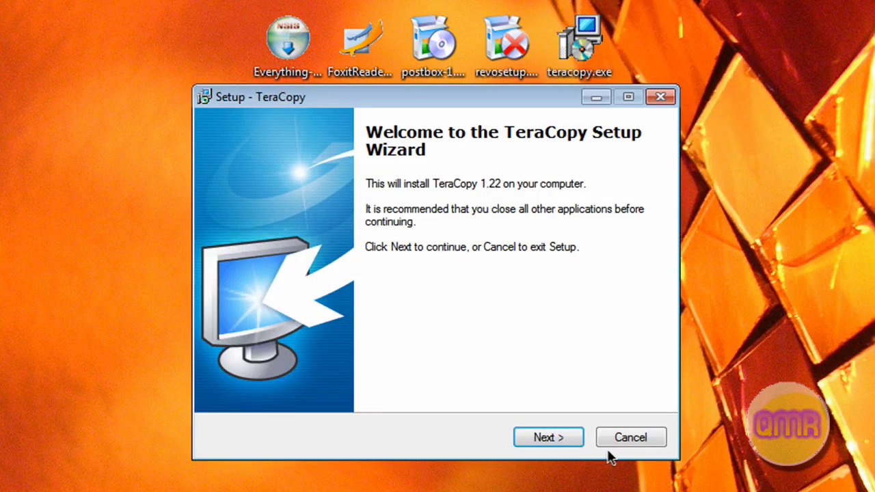
left_click(613, 443)
left_click(541, 369)
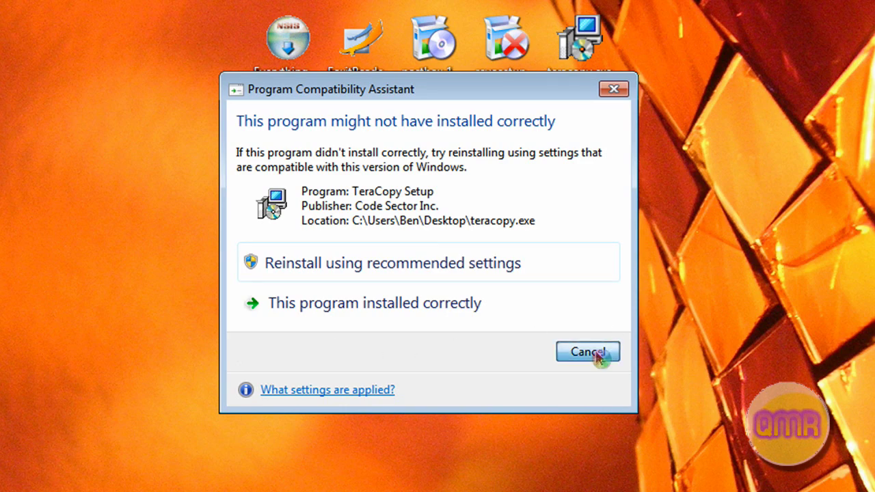
left_click(591, 353)
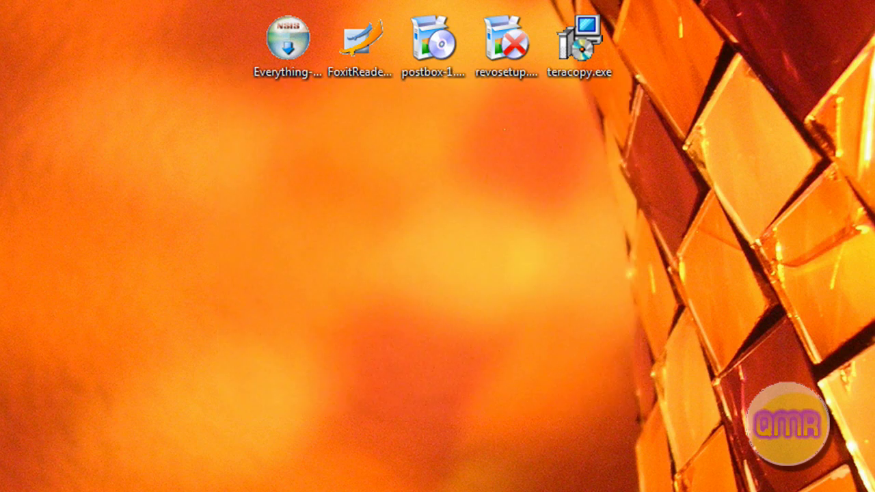
key("super")
key("Escape")
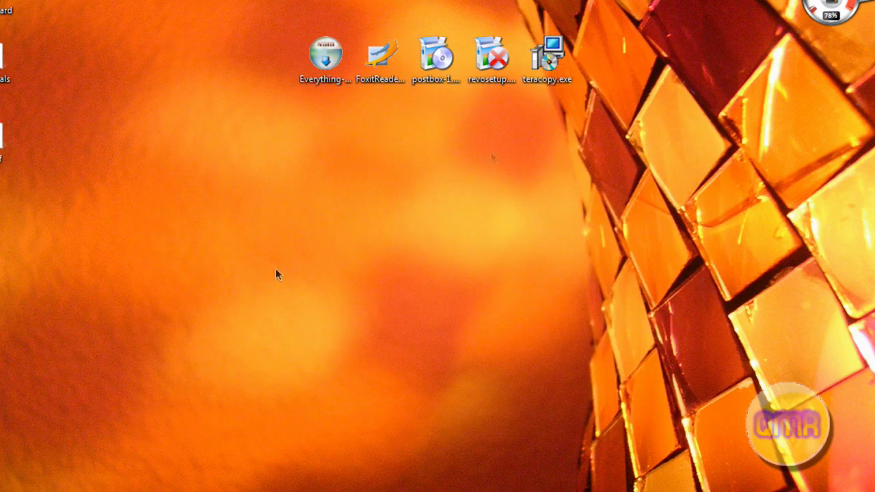
key("super")
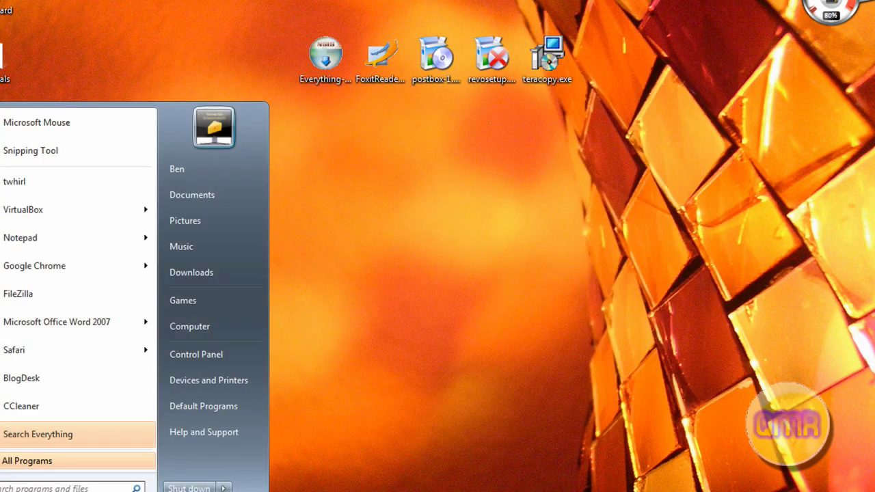
left_click(416, 248)
- Open Computer and browse to the OS's folder inside Junk on the Fantom Ext HDD (I:) drive
key("super")
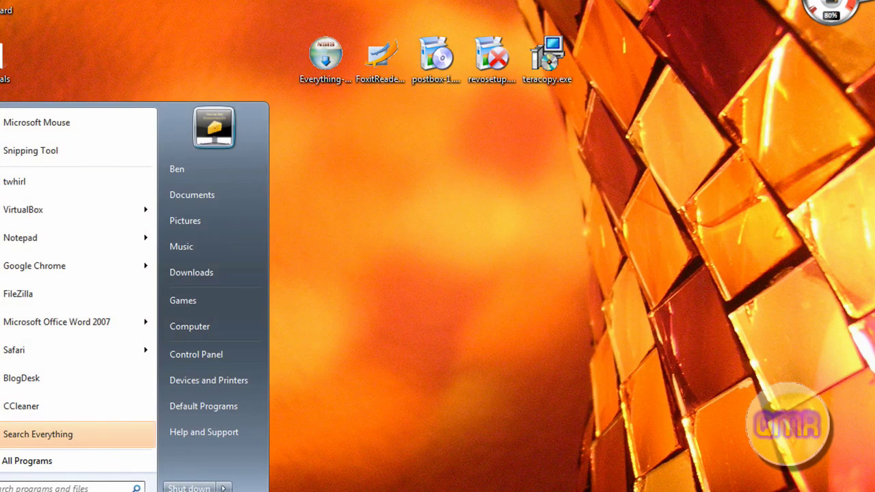
left_click(243, 325)
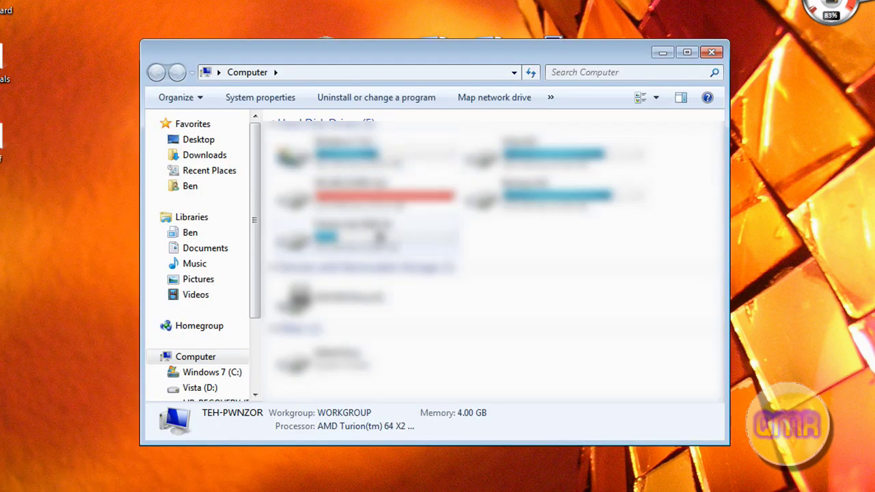
double_click(381, 237)
double_click(308, 190)
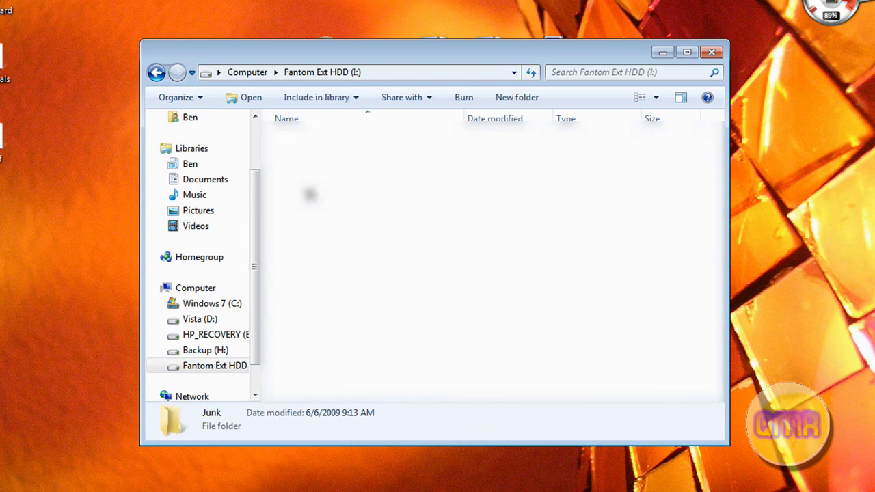
double_click(309, 191)
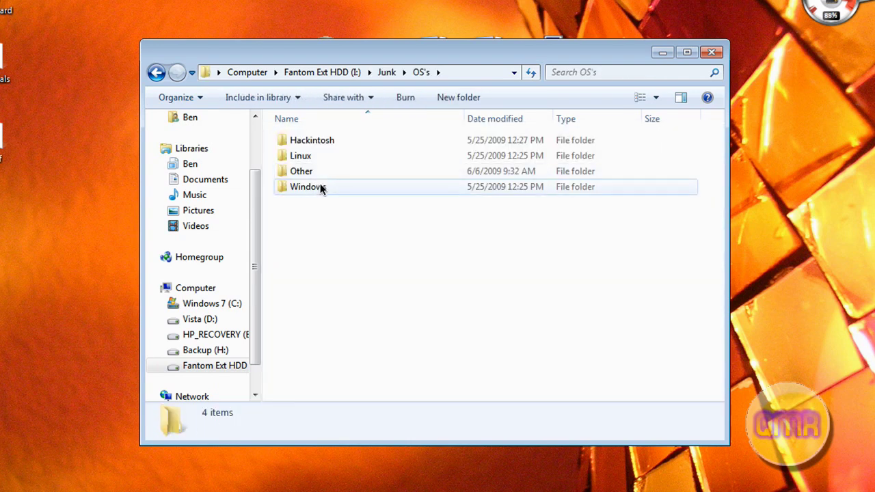
- Look through the disc images in the Linux folder and return to the OS's folder
left_click(320, 185)
left_click(308, 158)
double_click(307, 158)
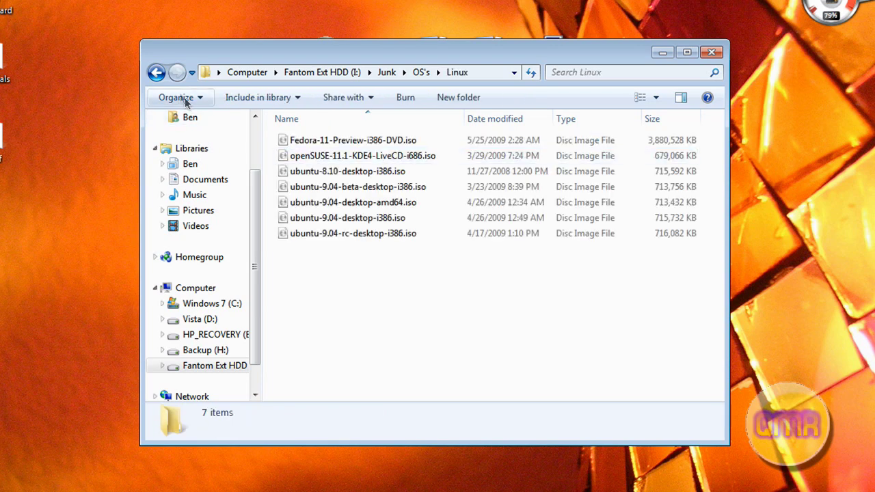
left_click(156, 72)
- Copy osol-0906-x86.iso from the Other folder to the desktop
double_click(298, 170)
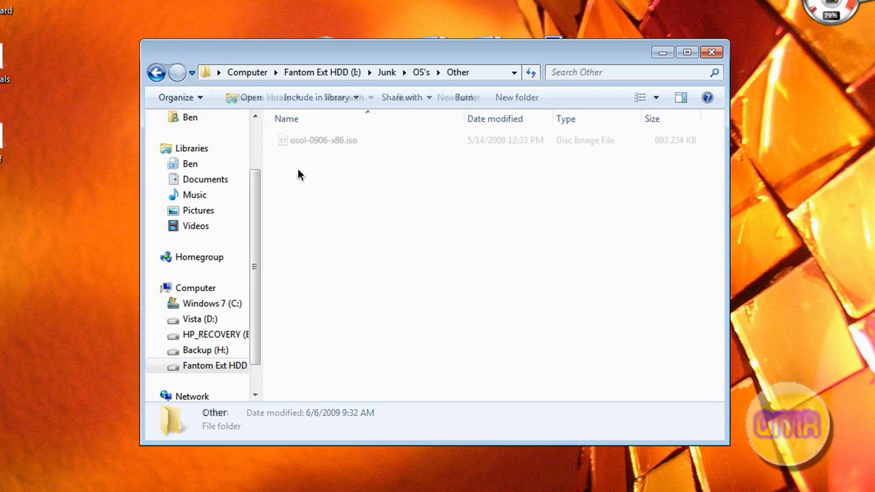
left_click(323, 140)
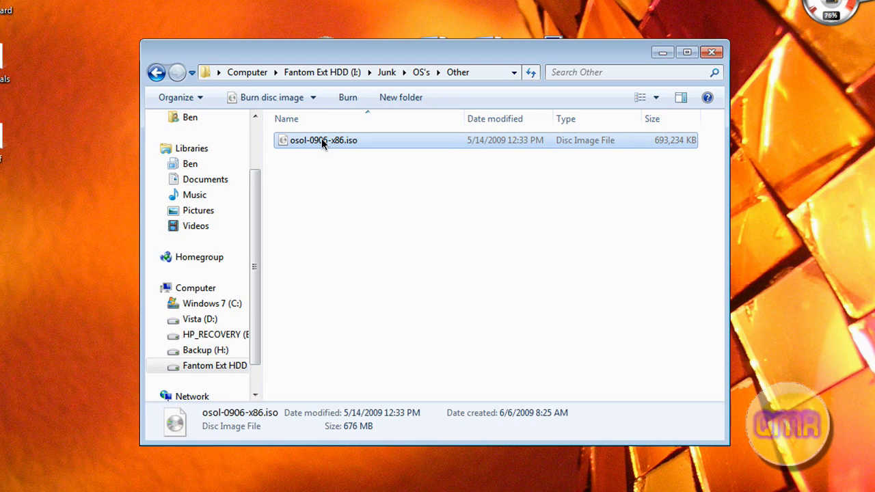
left_click_drag(322, 138, 43, 265)
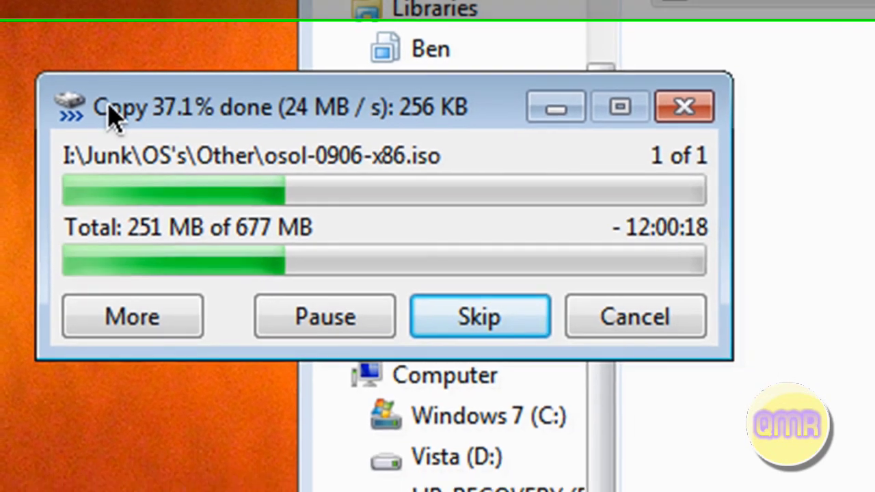
- Expand and collapse the TeraCopy transfer details, and close the folder window
left_click(139, 346)
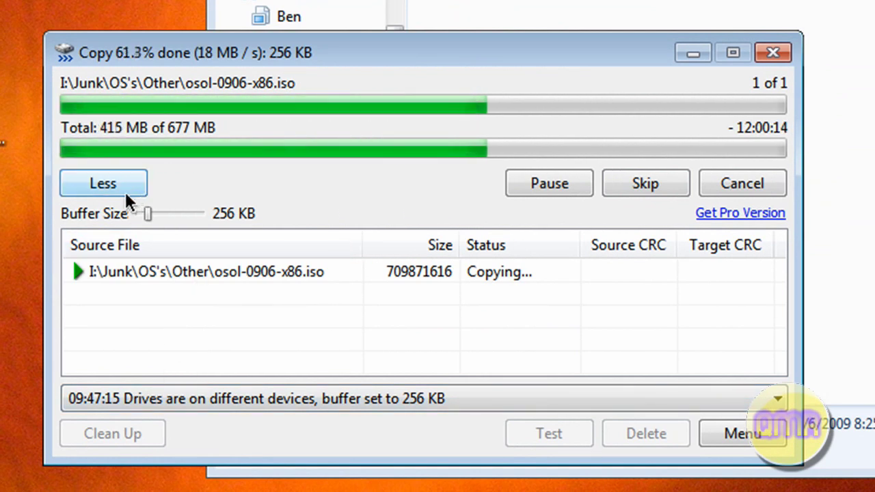
left_click(89, 182)
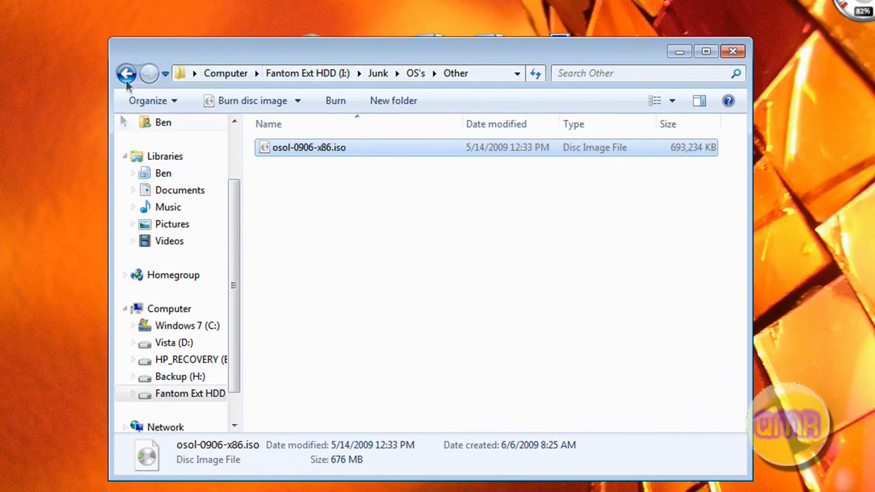
left_click(743, 54)
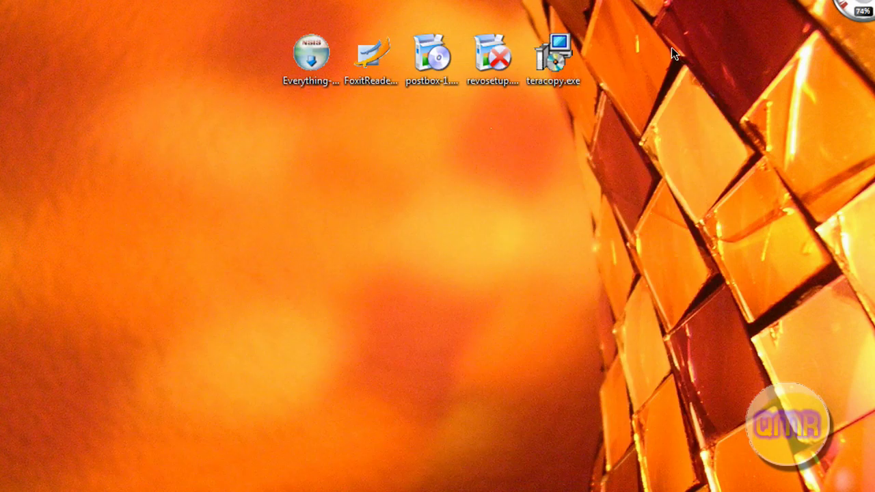
- Launch the TeraCopy setup, accept its license, keep the default Start Menu folder TeraCopy, and start the installation
double_click(556, 57)
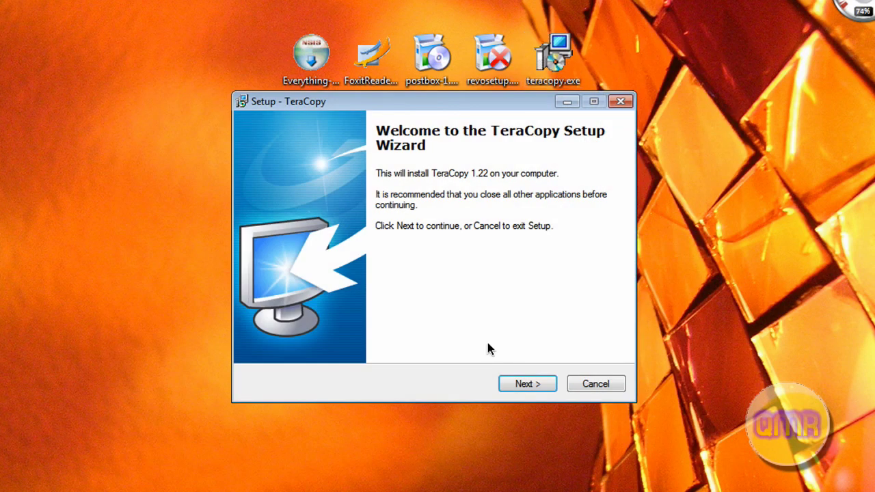
left_click(549, 384)
left_click(316, 333)
left_click(542, 384)
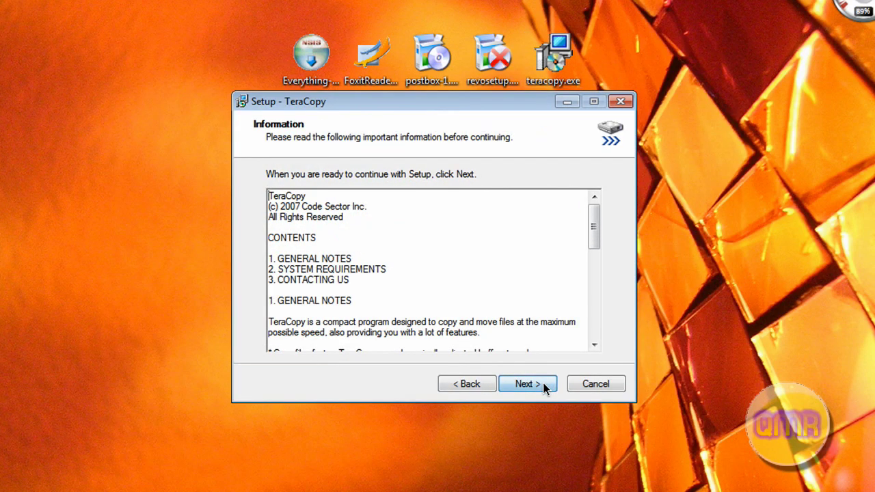
left_click(533, 387)
left_click(533, 386)
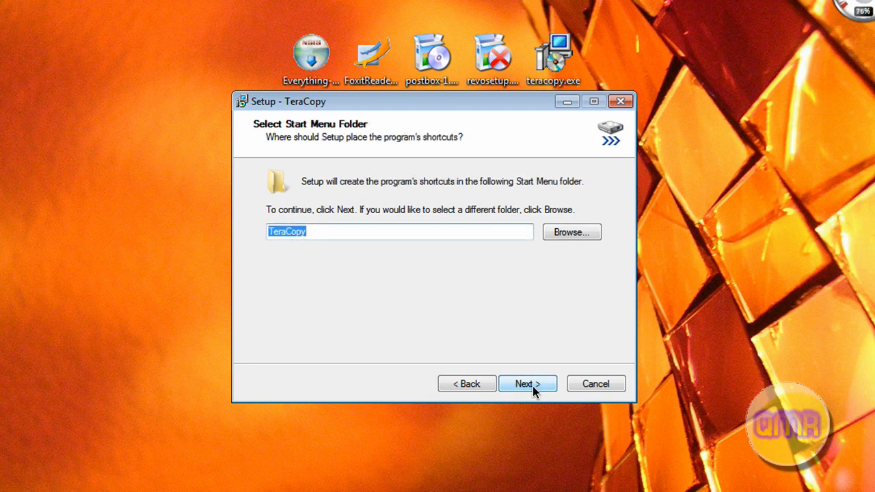
left_click(532, 386)
left_click(532, 386)
left_click(533, 386)
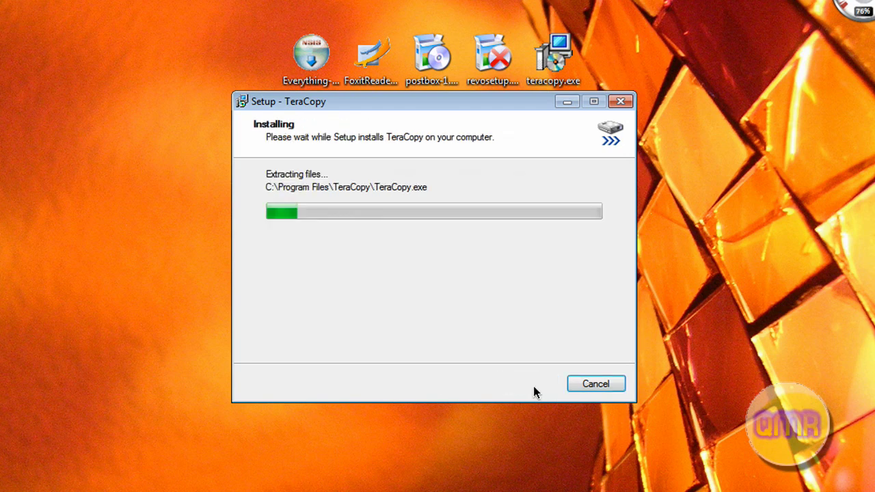
- Cancel the running TeraCopy installation and confirm exiting the setup
left_click(586, 383)
left_click(535, 328)
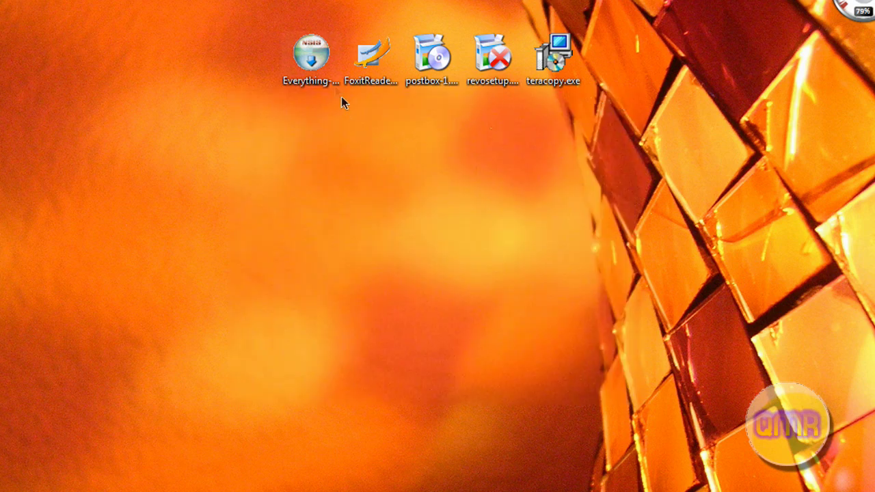
left_click(540, 313)
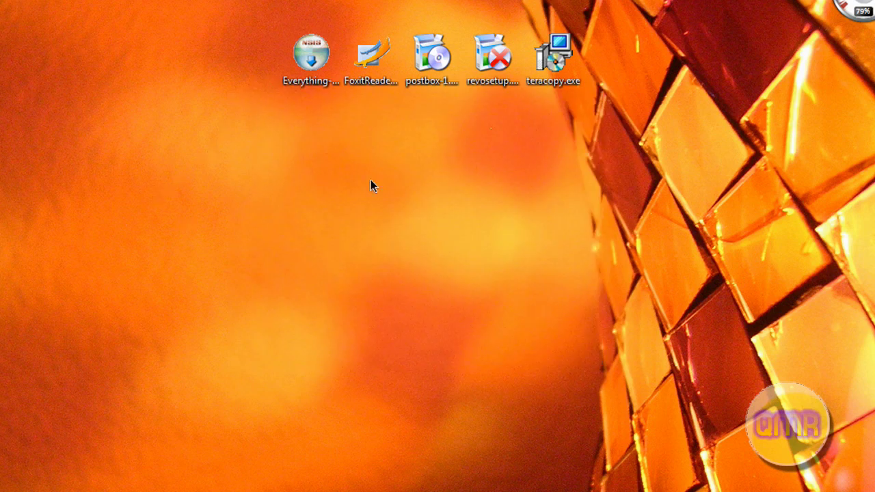